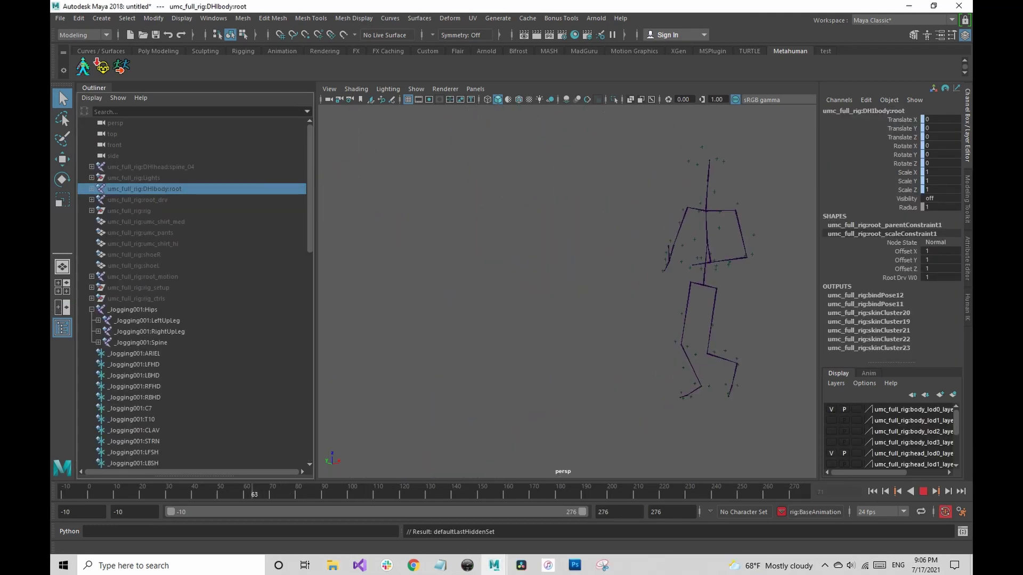
pyautogui.hotkey('alt', 'v')
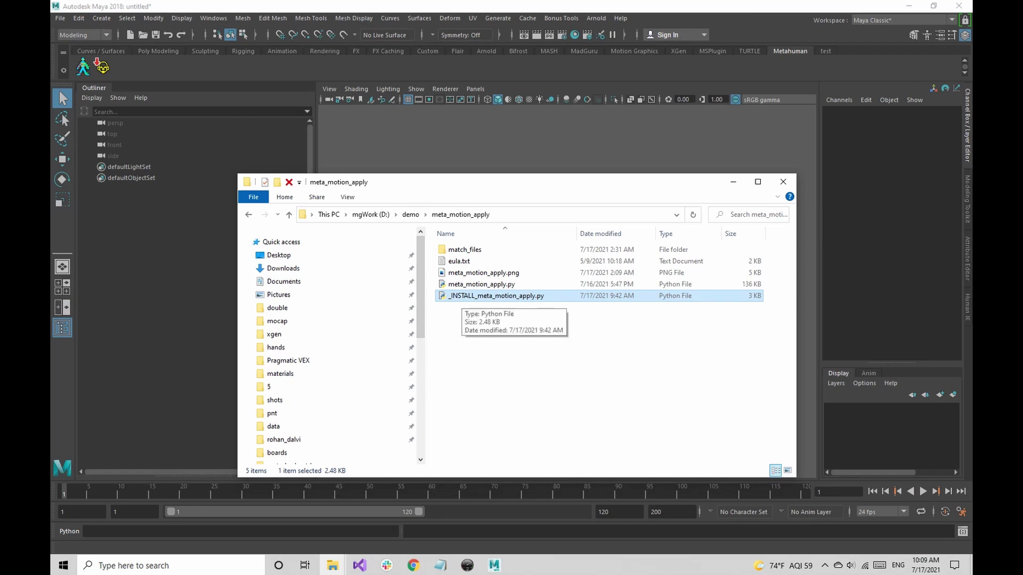
# - Install the mocap matching tool by dropping _INSTALL_meta_motion_apply.py into the Maya viewport, and move the file window out of the way
pyautogui.moveTo(495, 295); pyautogui.dragTo(462, 160)
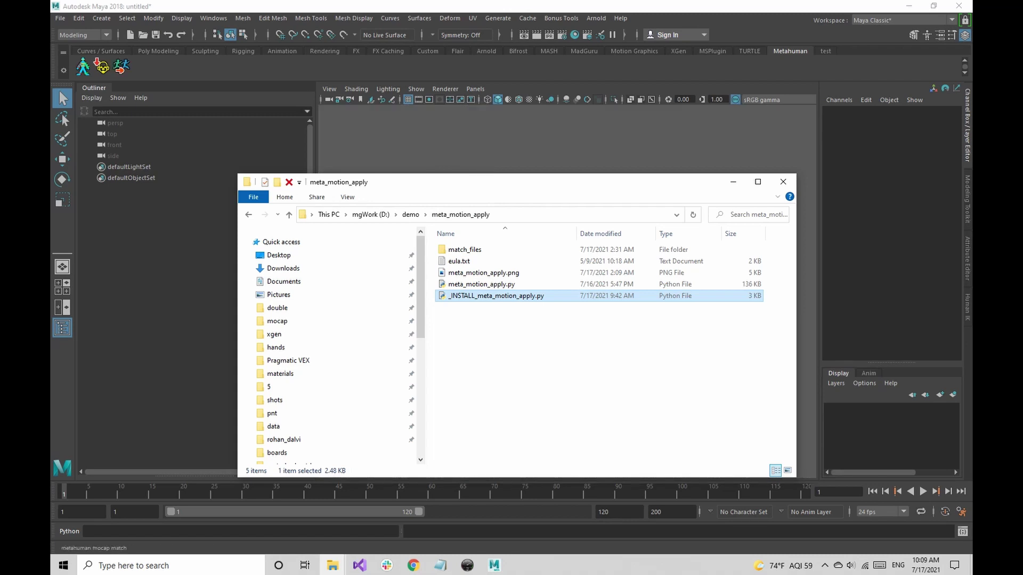
pyautogui.moveTo(458, 183); pyautogui.dragTo(1022, 177)
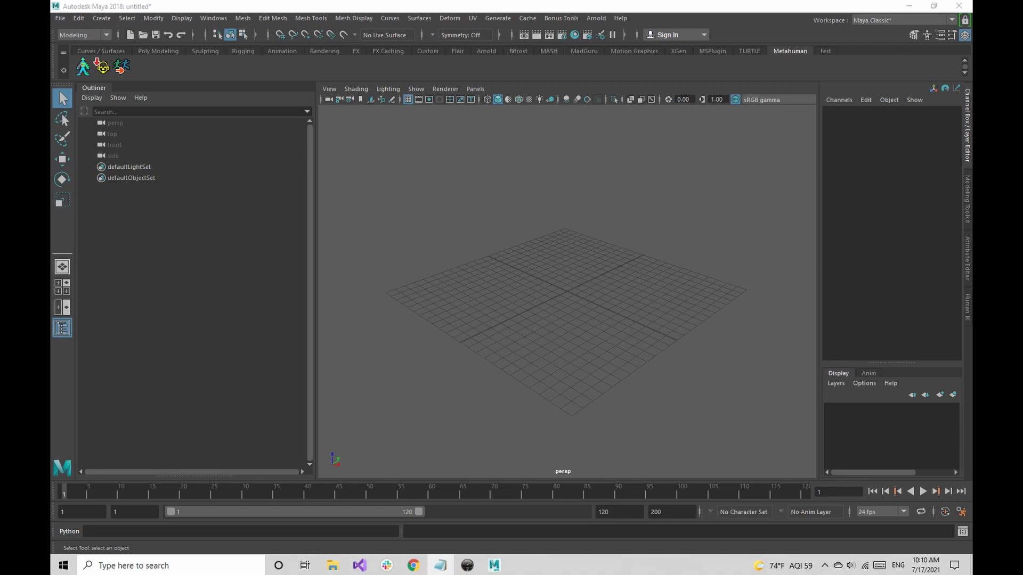
# - Reference the character rig umc_full_rig.mb from D:\projects\uyghur\maya\assets\char\umc\rig\publish into the scene
pyautogui.click(60, 18)
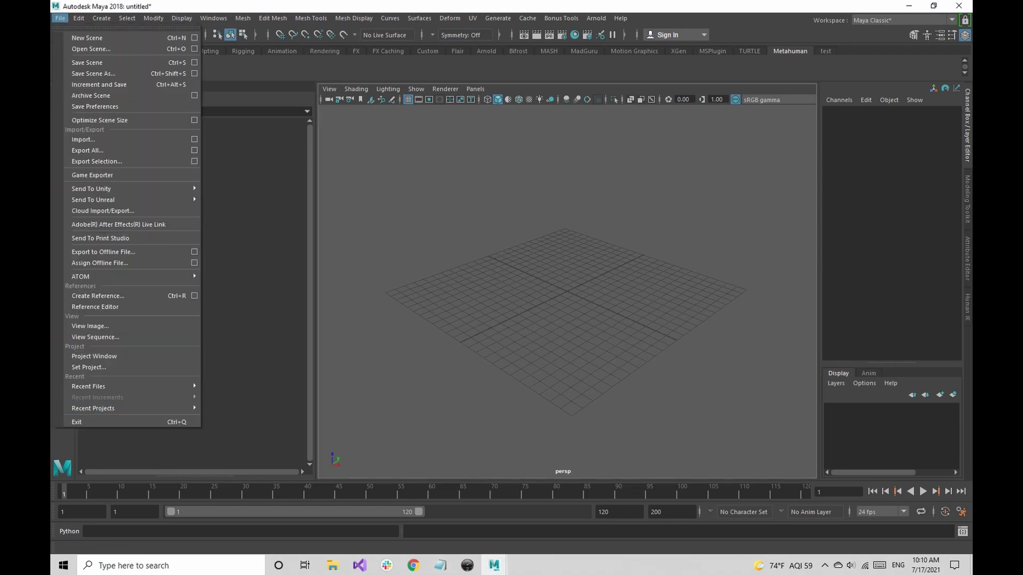
pyautogui.click(94, 307)
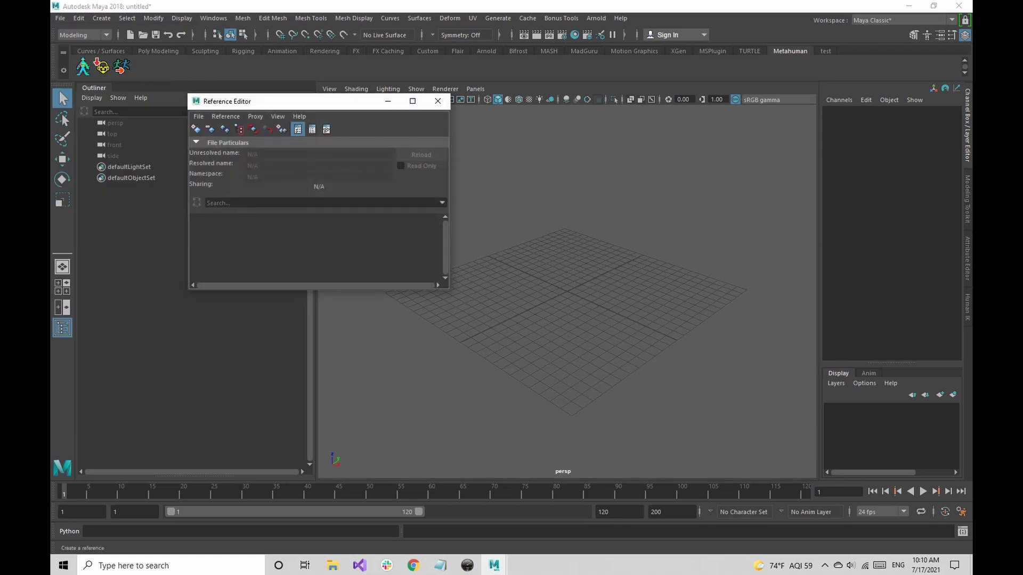
pyautogui.click(196, 129)
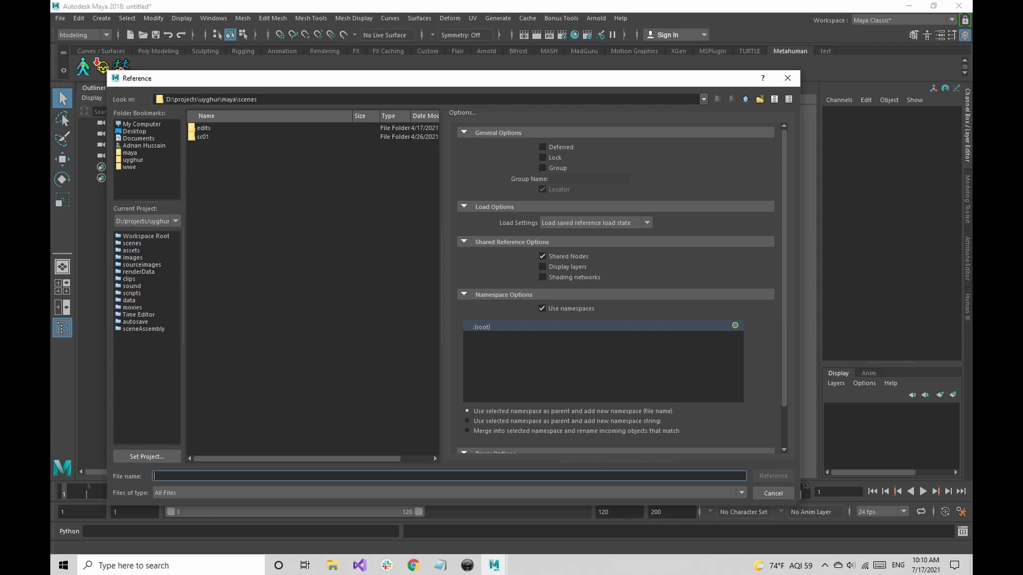
pyautogui.tripleClick(211, 99)
pyautogui.write('D:\\projects\\uyghur\\maya\\assets\\char\\umc\\rig\\publish')
pyautogui.press('Return')
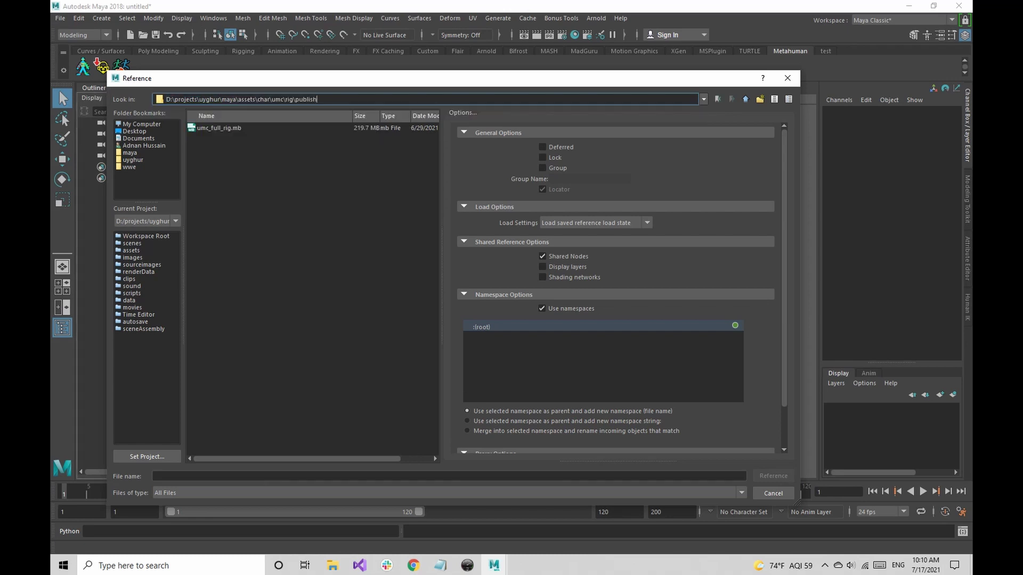
pyautogui.click(219, 128)
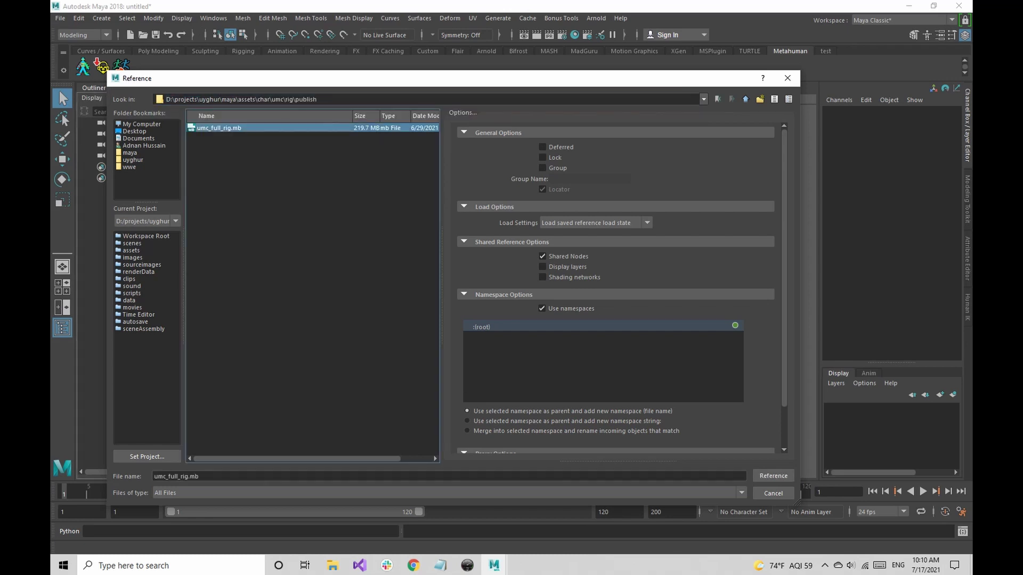
pyautogui.press('Return')
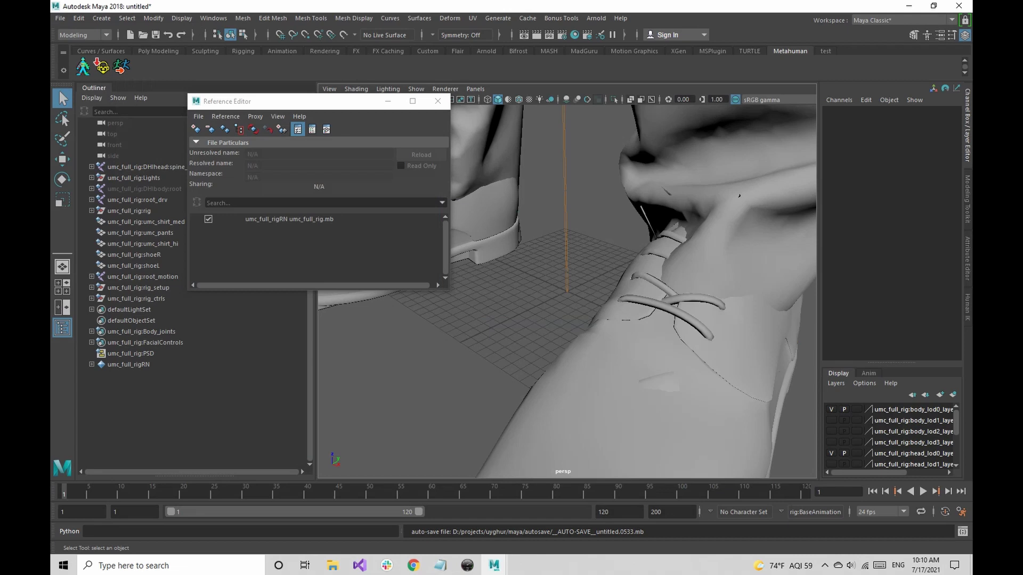
pyautogui.scroll(-10, 567, 291)
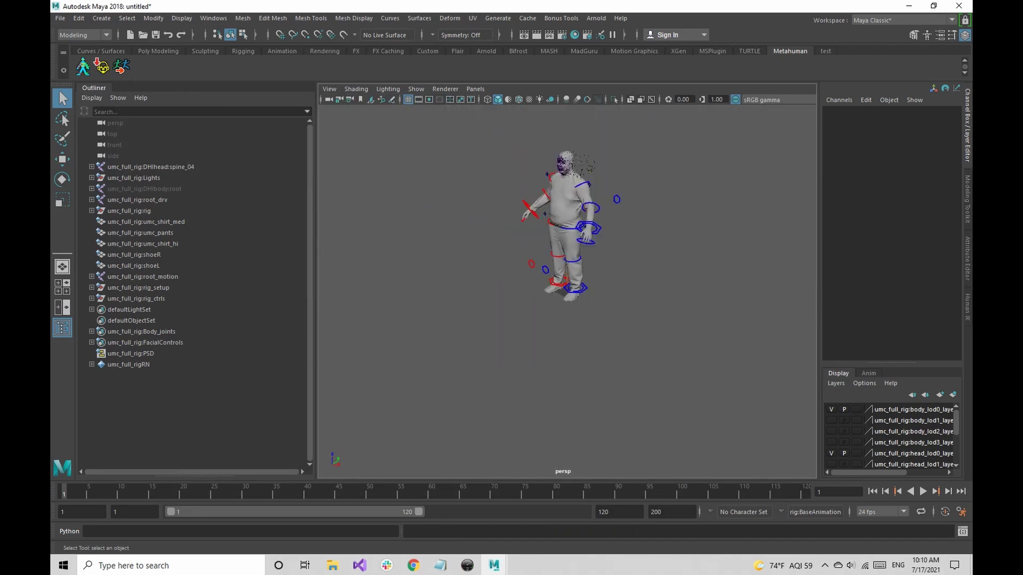
pyautogui.click(563, 169)
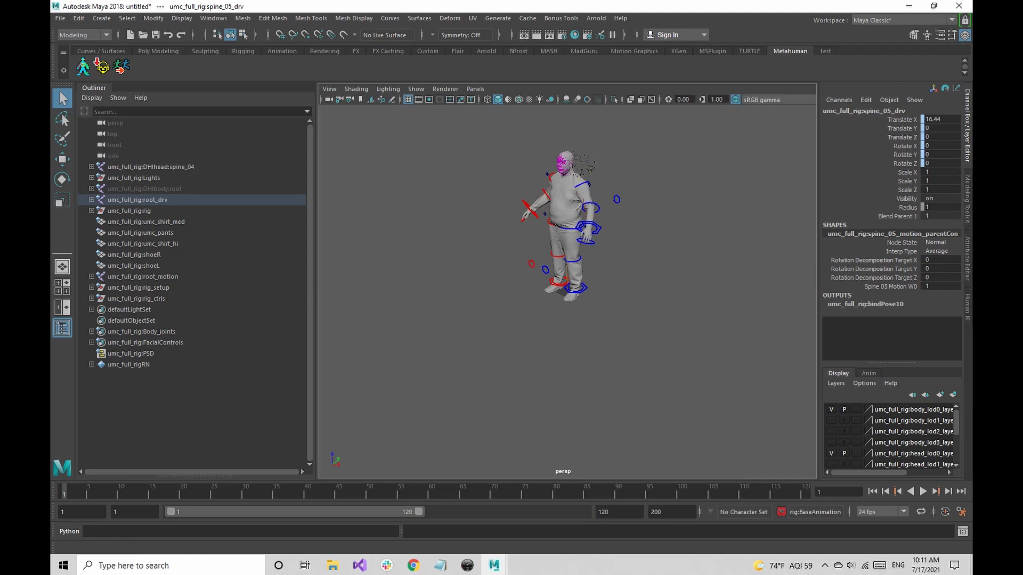
# - Reference the mocap file 0005_Jogging001.fbx from the sample_mocap downloads folder and minimize the Reference Editor
pyautogui.click(61, 18)
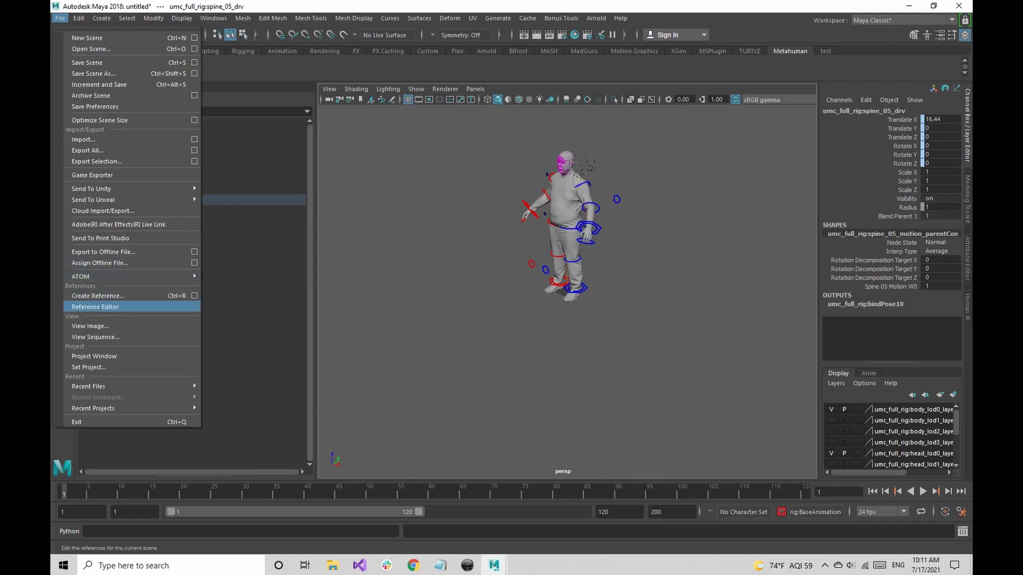
pyautogui.click(95, 308)
pyautogui.click(196, 128)
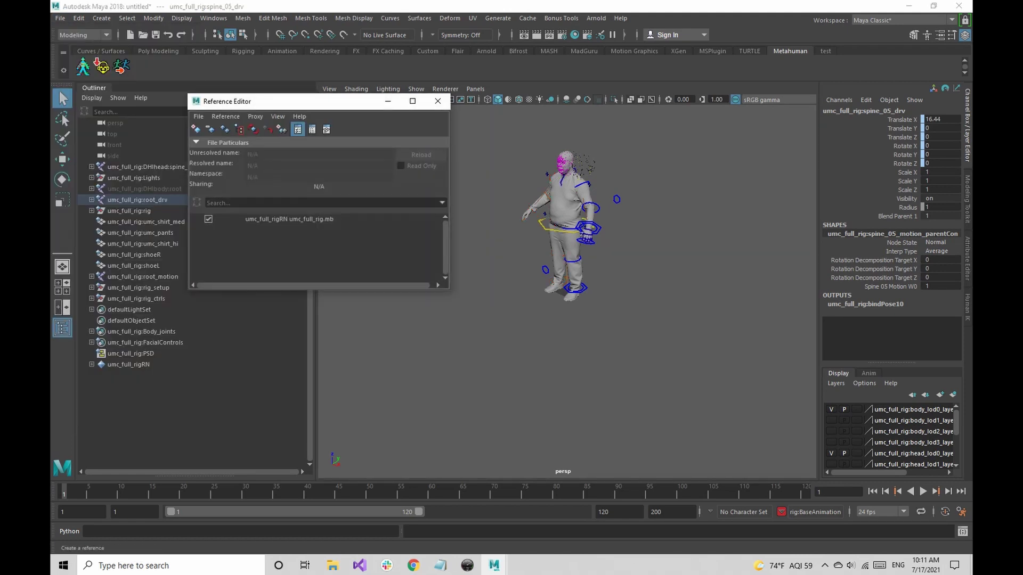
pyautogui.hotkey('alt', 'Tab')
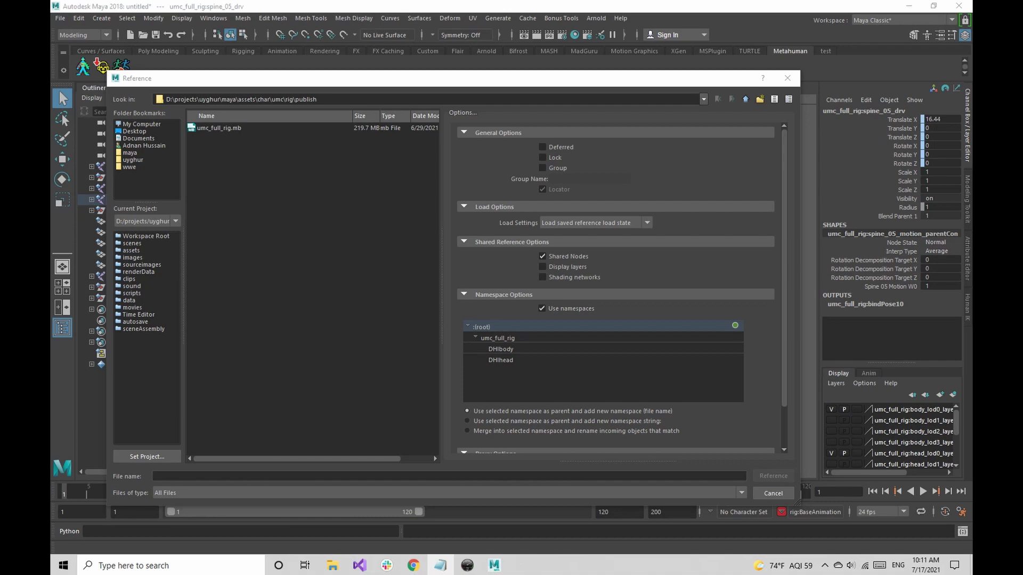
pyautogui.tripleClick(241, 99)
pyautogui.write('C:\\Users\\Adnan Hussain\\Downloads\\sample_mocap')
pyautogui.press('Return')
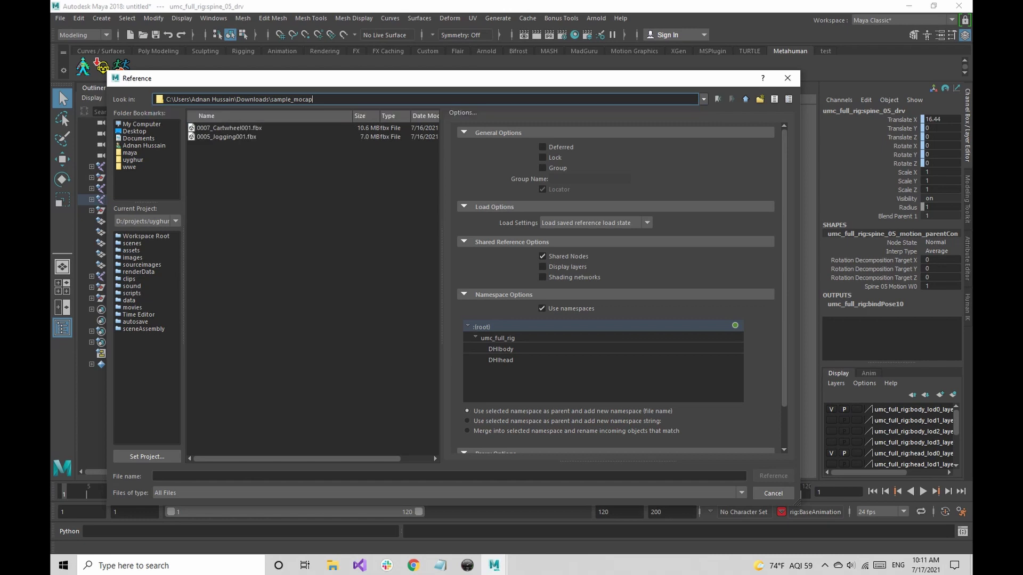
pyautogui.click(226, 137)
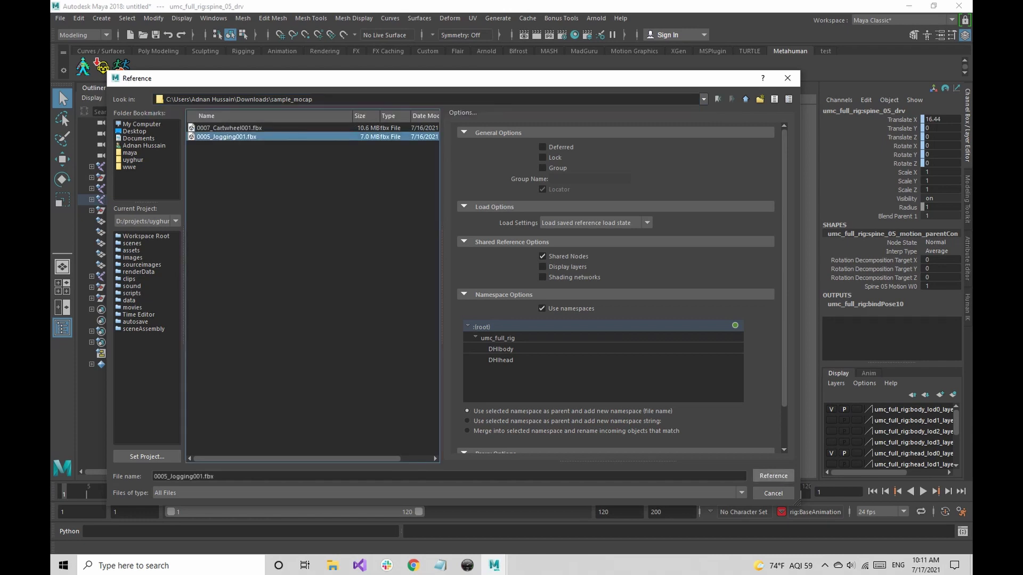
pyautogui.click(773, 476)
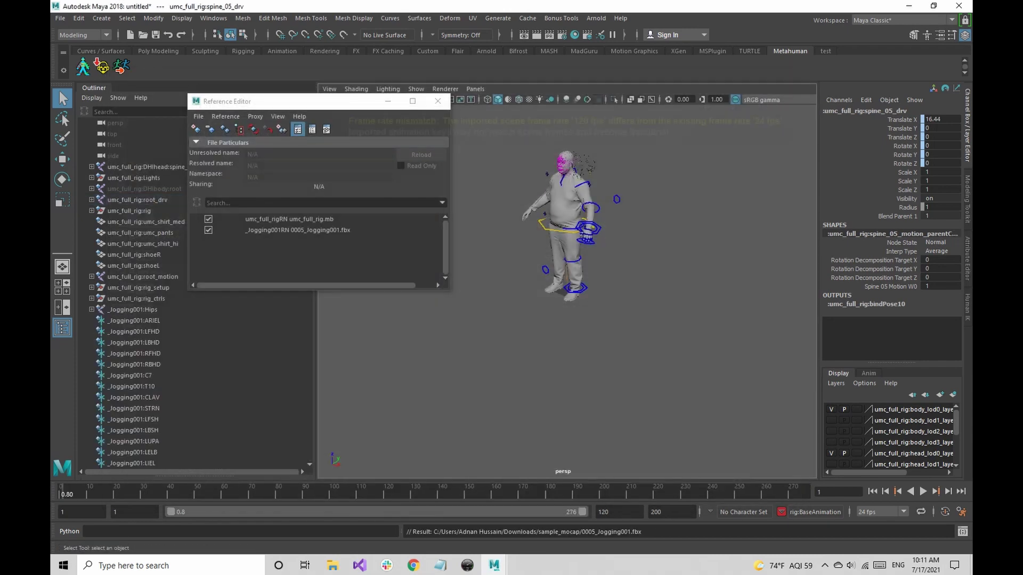
pyautogui.click(387, 100)
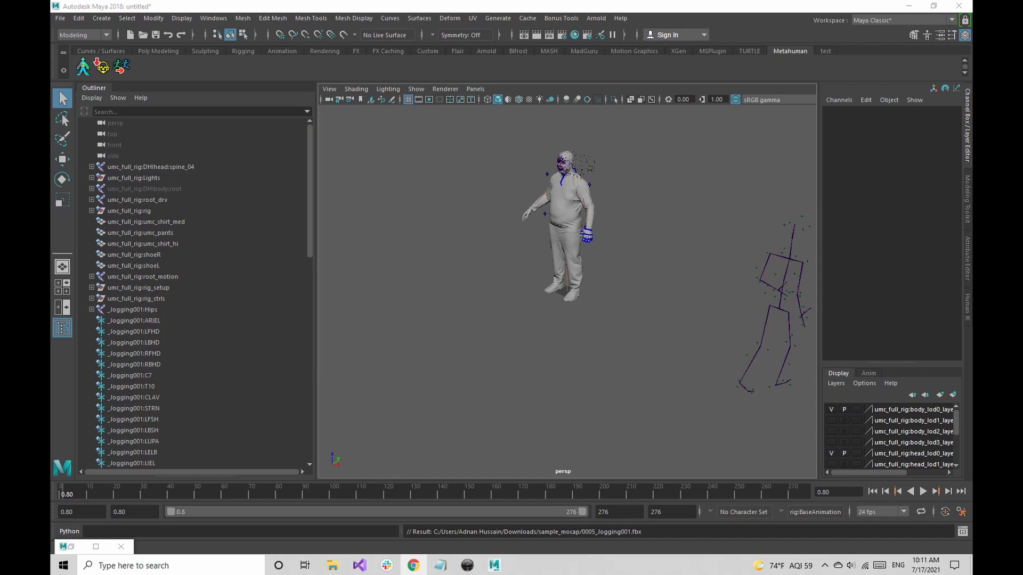
# - Play back the referenced jogging mocap and select the _Jogging001:Hips joint
pyautogui.click(922, 492)
pyautogui.click(923, 491)
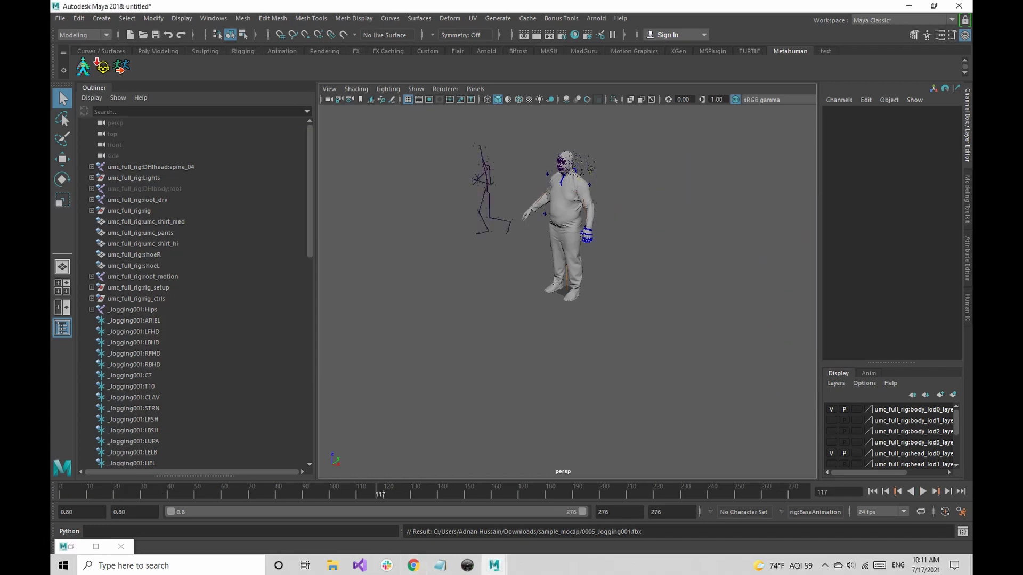
pyautogui.click(531, 210)
pyautogui.click(132, 309)
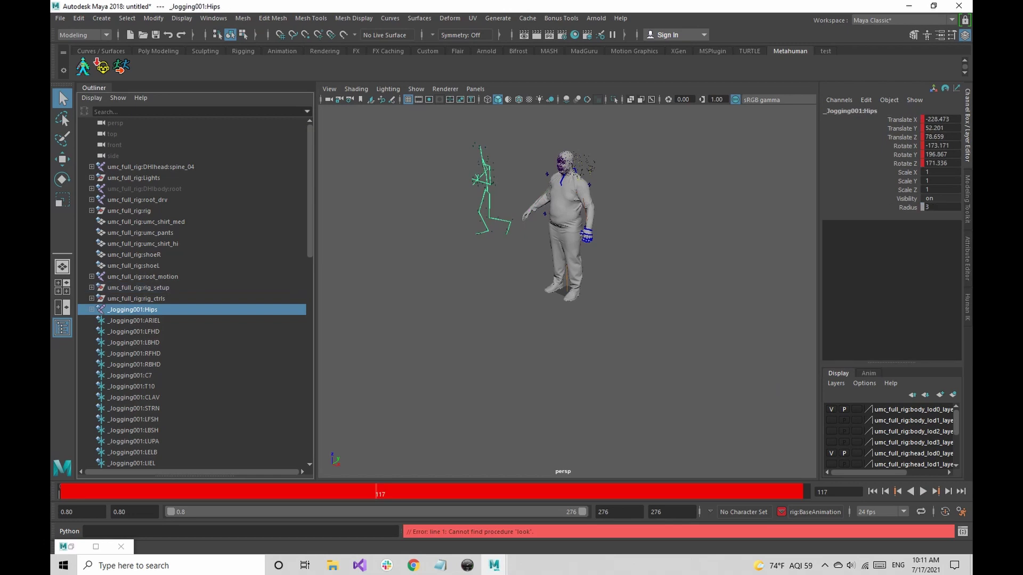
# - Replay the jogging animation and hide polygon objects in the perspective view
pyautogui.hotkey('alt', 'v')
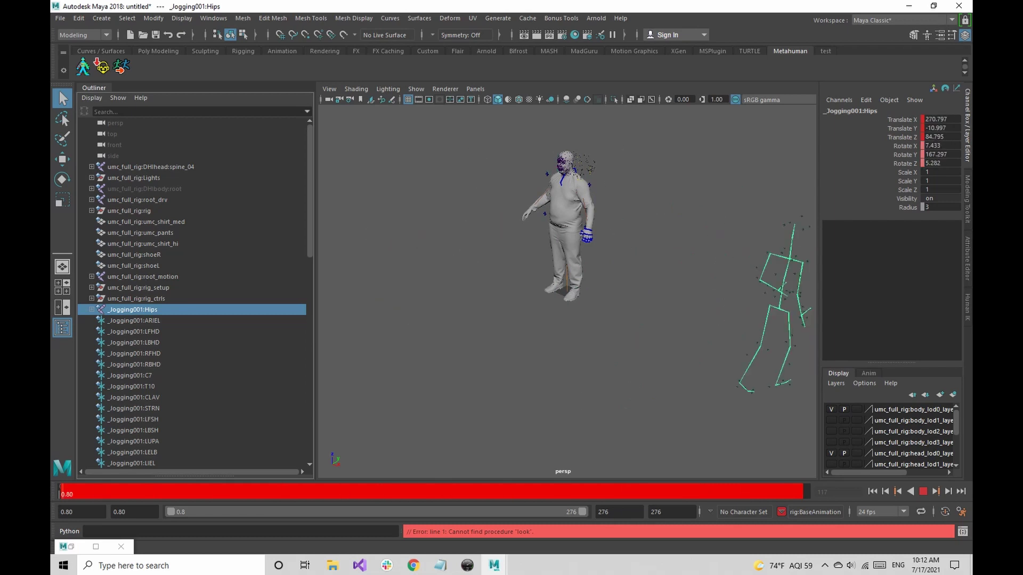
pyautogui.hotkey('alt', 'v')
pyautogui.click(416, 89)
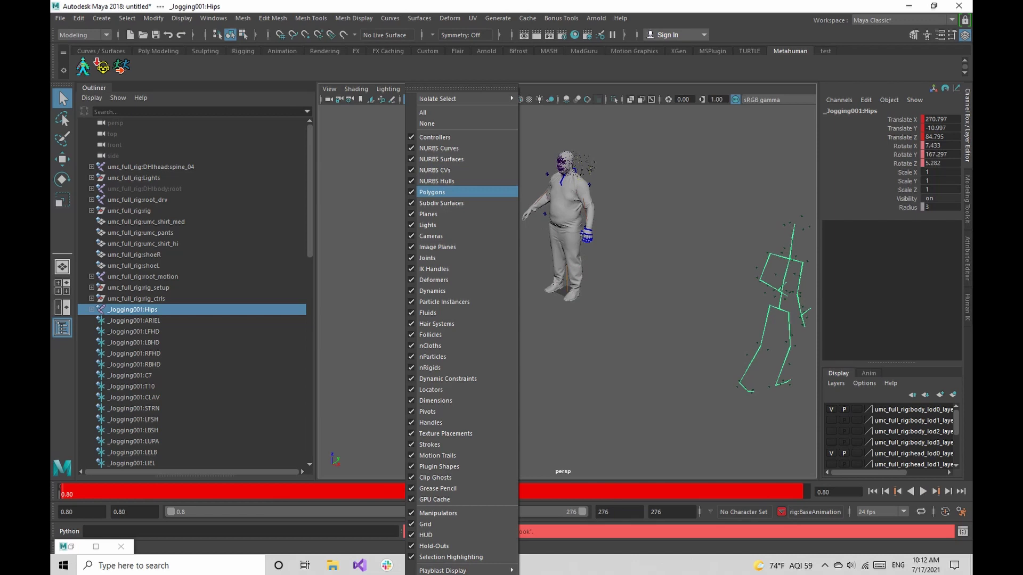
pyautogui.click(432, 192)
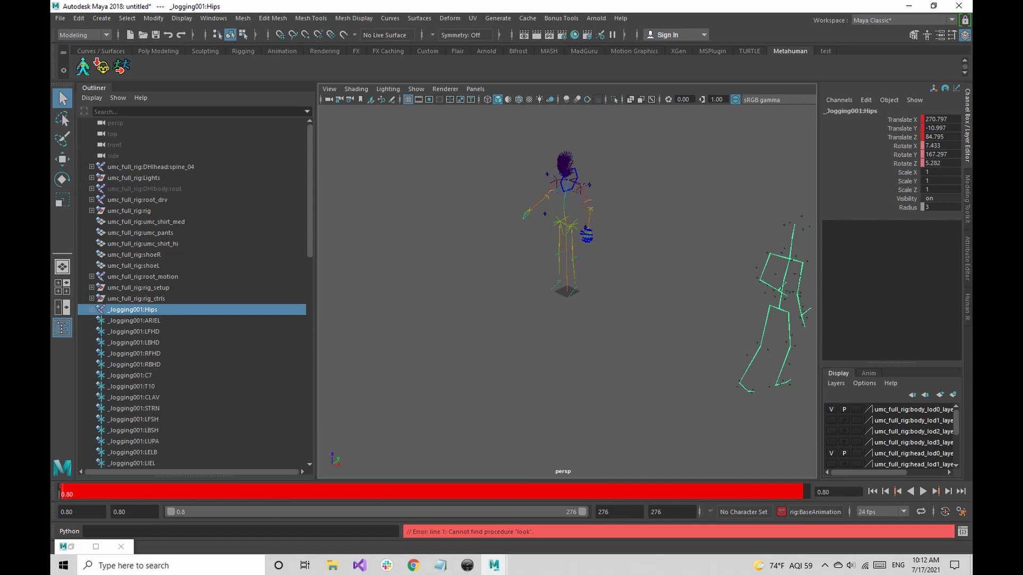
# - Set the animation start and playback start to -10 and bring the current time to frame -10
pyautogui.doubleClick(68, 512)
pyautogui.write('-10')
pyautogui.press('Tab')
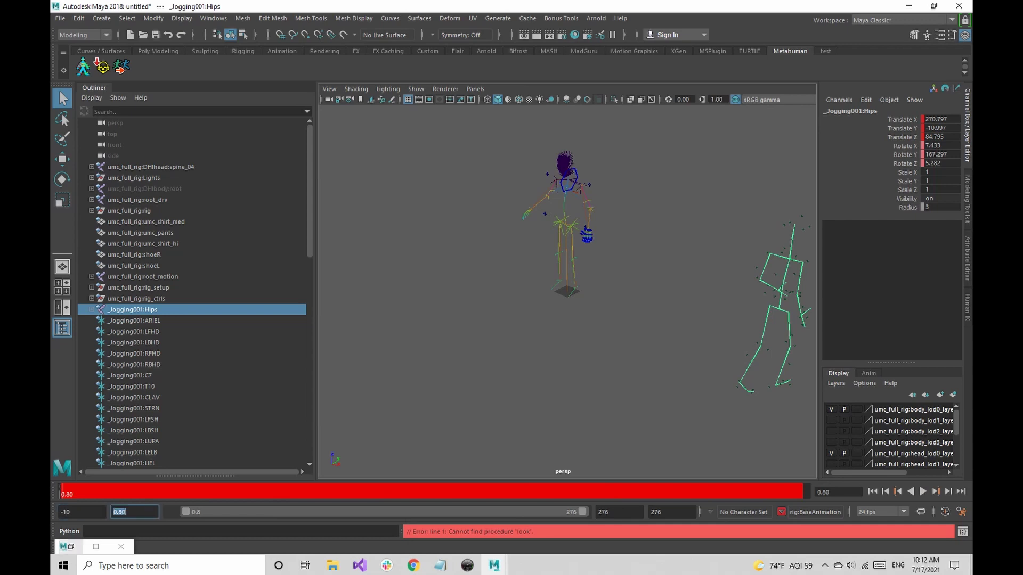
pyautogui.write('-10')
pyautogui.press('Tab')
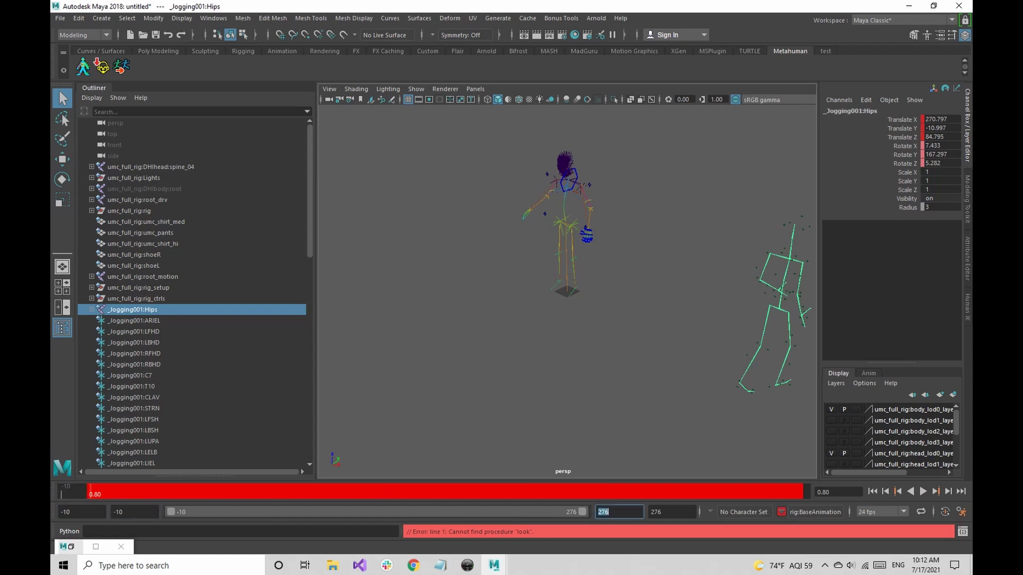
pyautogui.click(923, 492)
pyautogui.click(923, 492)
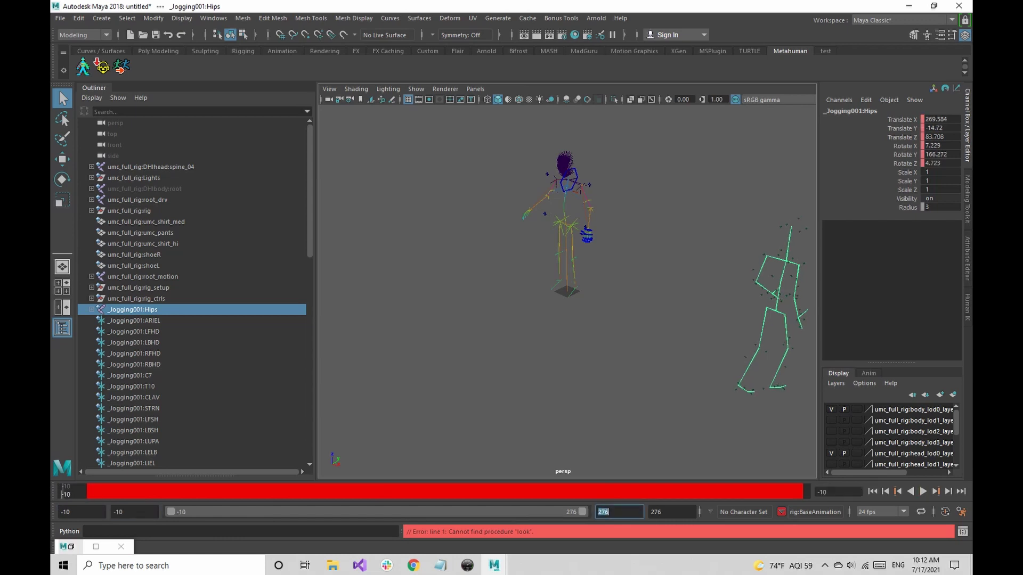
# - Move the _Jogging001:Hips joint with point snapping onto the rig's pelvis, at about X 0, Y -2.4, Z 94.7
pyautogui.keyDown('alt'); pyautogui.moveTo(567, 298); pyautogui.dragTo(533, 299, button='middle'); pyautogui.keyUp('alt')
pyautogui.press('Down')
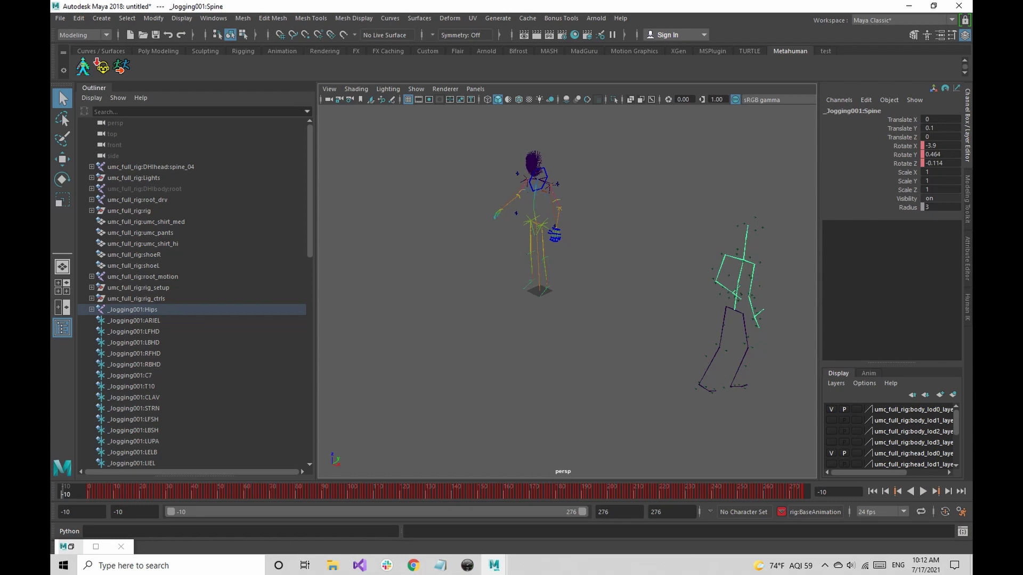
pyautogui.press('Up')
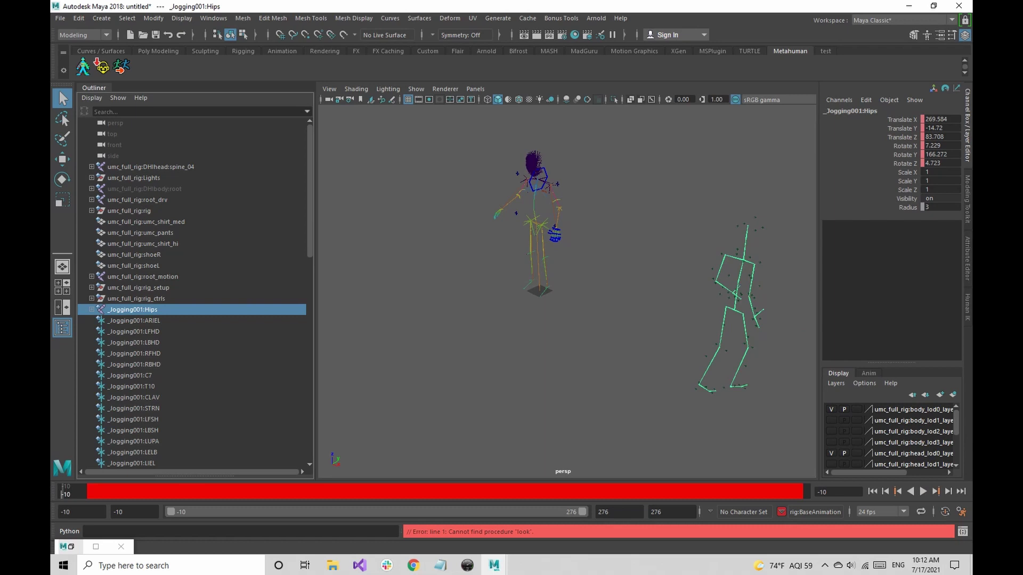
pyautogui.click(63, 159)
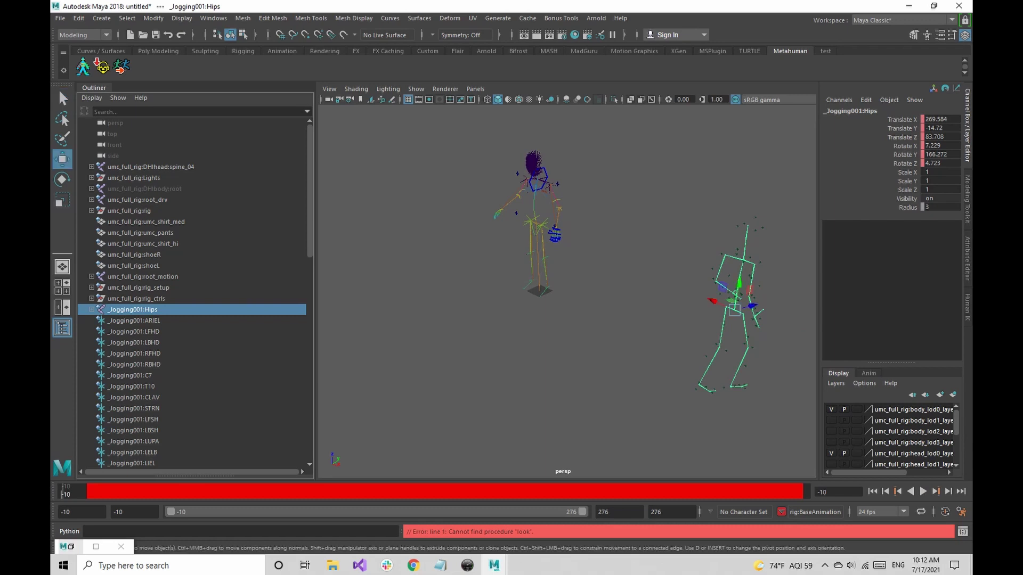
pyautogui.keyDown('alt'); pyautogui.moveTo(564, 319); pyautogui.dragTo(616, 301); pyautogui.keyUp('alt')
pyautogui.keyDown('alt'); pyautogui.moveTo(616, 301); pyautogui.dragTo(599, 323, button='middle'); pyautogui.keyUp('alt')
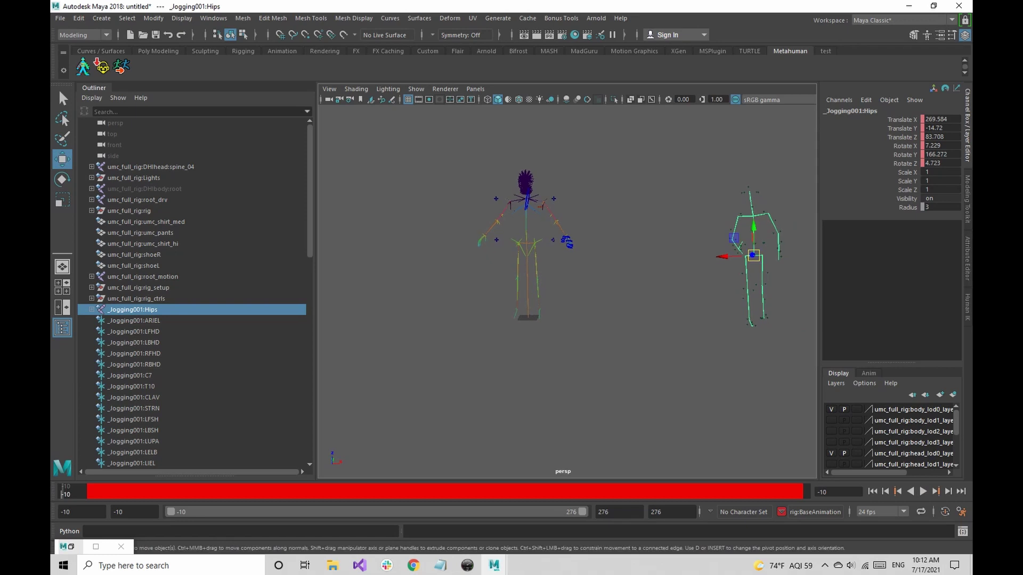
pyautogui.press('v')
pyautogui.press('l')
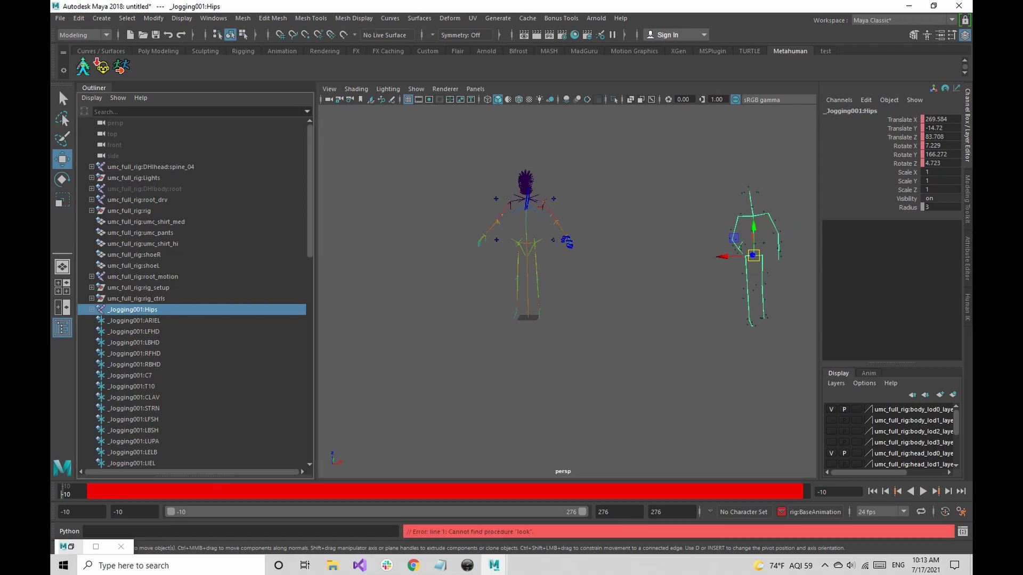
pyautogui.press('v')
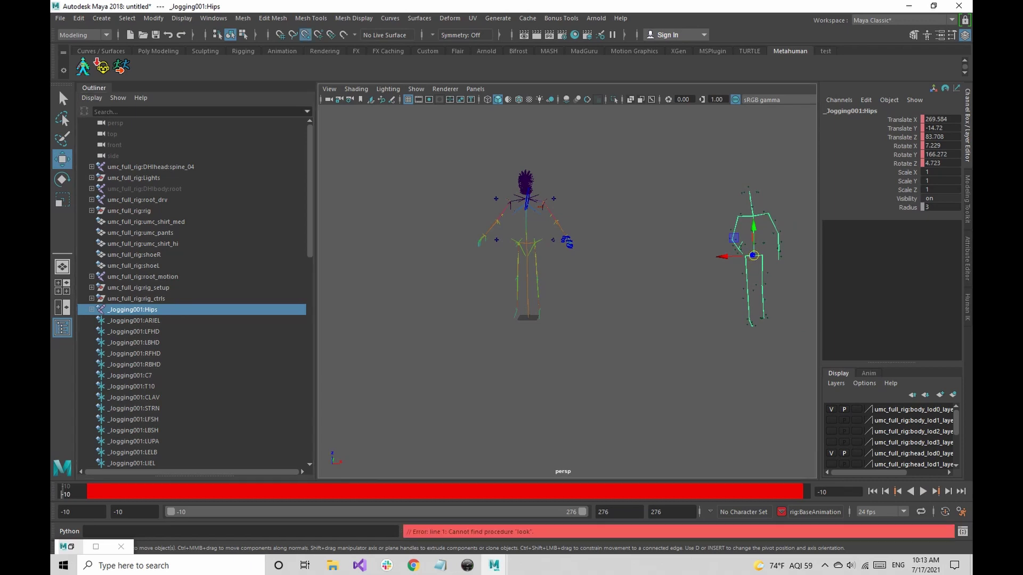
pyautogui.moveTo(753, 256); pyautogui.dragTo(528, 256)
pyautogui.scroll(10, 528, 256)
pyautogui.keyDown('alt'); pyautogui.moveTo(453, 160); pyautogui.dragTo(572, 327, button='middle'); pyautogui.keyUp('alt')
pyautogui.press('v')
pyautogui.moveTo(481, 273); pyautogui.dragTo(475, 211)
# - Rotate the _Jogging001:Hips joint to about 173, 183, 183 degrees to line up with the rig's pelvis, undoing surplus changes
pyautogui.press('e')
pyautogui.scroll(-10, 529, 261)
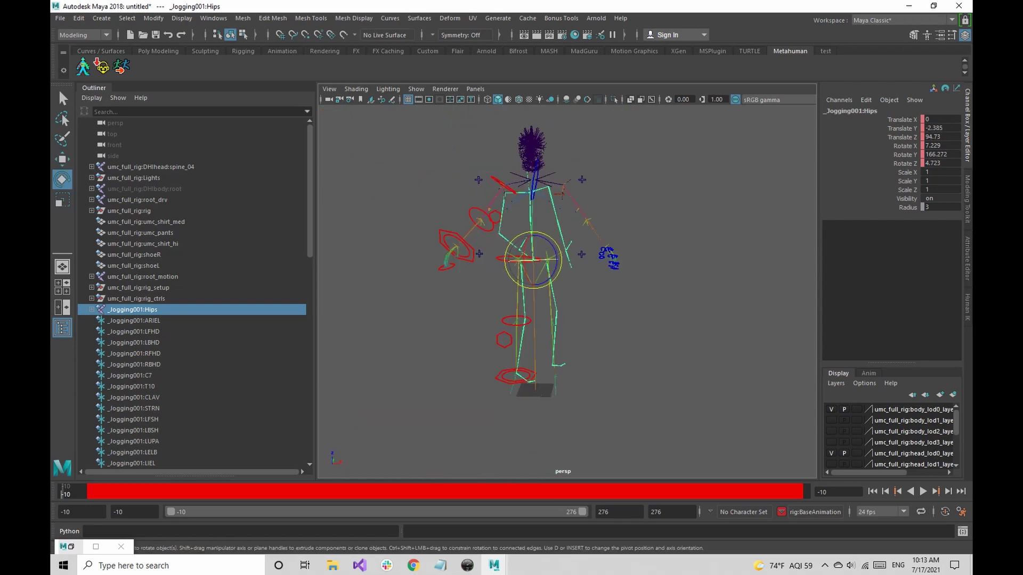
pyautogui.moveTo(528, 259); pyautogui.dragTo(480, 354)
pyautogui.scroll(10, 529, 260)
pyautogui.hotkey('ctrl', 'z')
pyautogui.hotkey('ctrl', 'z')
pyautogui.hotkey('ctrl', 'z')
pyautogui.hotkey('ctrl', 'z')
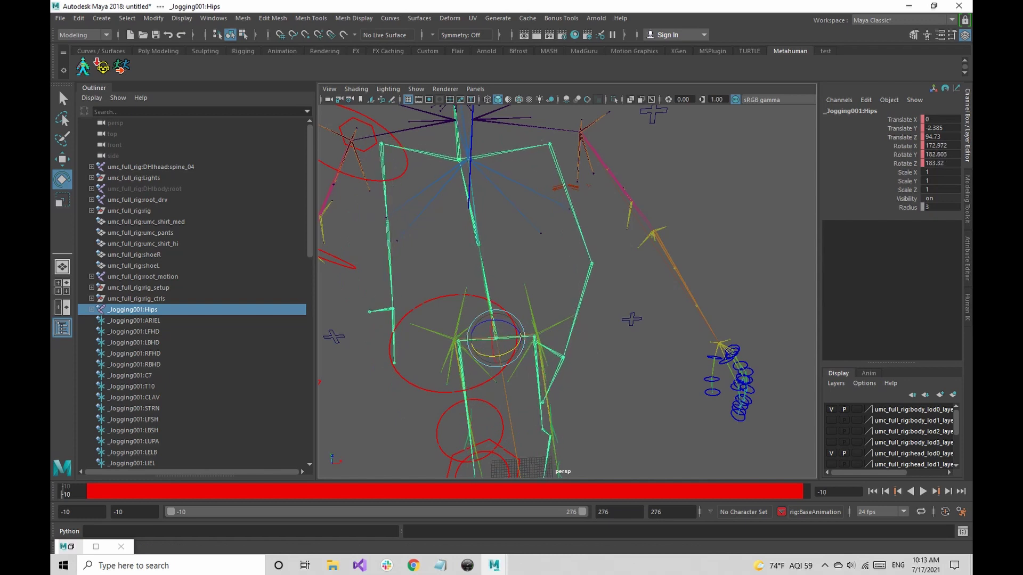
# - Turn on automatic keyframing for the scene
pyautogui.click(945, 512)
pyautogui.keyDown('alt'); pyautogui.moveTo(612, 330); pyautogui.dragTo(618, 266); pyautogui.keyUp('alt')
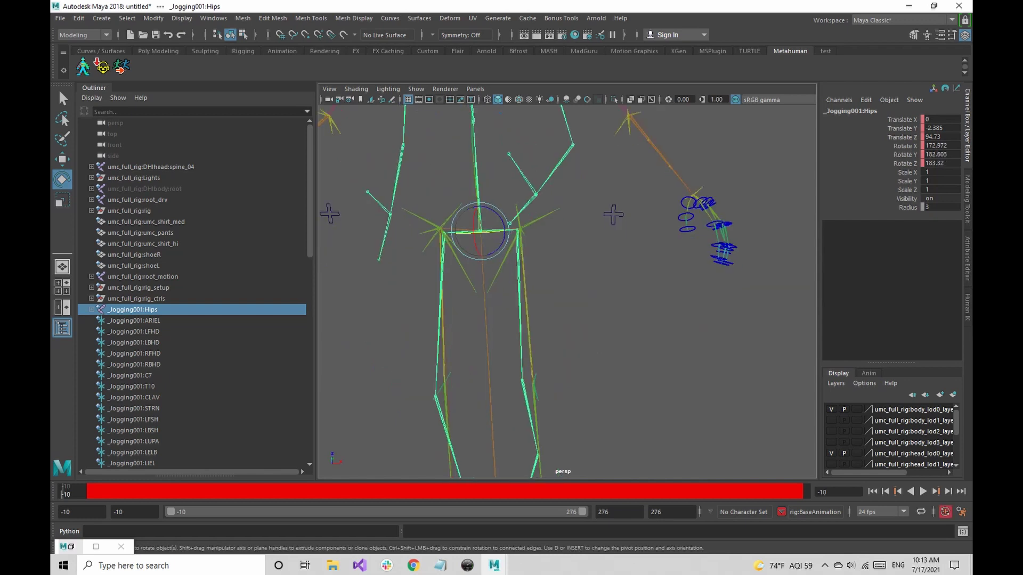
# - Set a keyframe on the _Jogging001:Hips joint at frame -10
pyautogui.press('s')
pyautogui.scroll(-7, 567, 291)
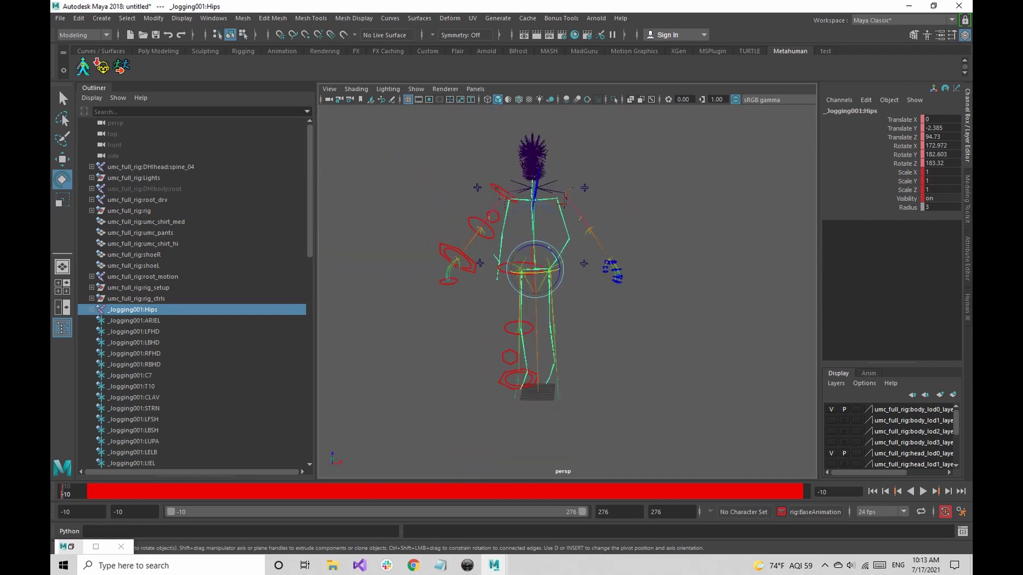
pyautogui.keyDown('alt'); pyautogui.moveTo(567, 266); pyautogui.dragTo(574, 322, button='middle'); pyautogui.keyUp('alt')
pyautogui.scroll(4, 574, 322)
pyautogui.keyDown('alt'); pyautogui.moveTo(574, 322); pyautogui.dragTo(583, 296); pyautogui.keyUp('alt')
pyautogui.click(617, 288)
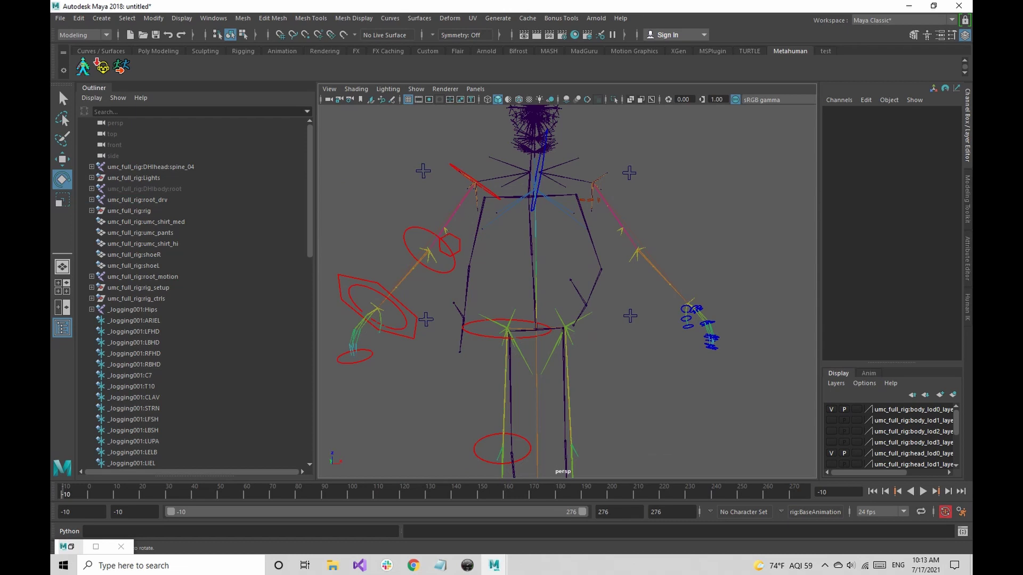
pyautogui.click(476, 234)
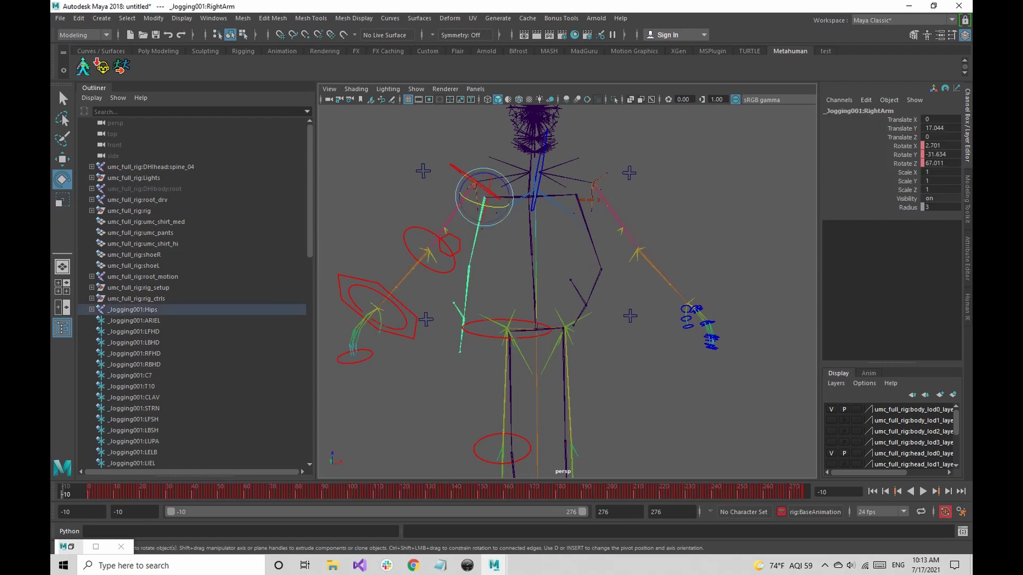
pyautogui.keyDown('alt'); pyautogui.moveTo(532, 288); pyautogui.dragTo(498, 271); pyautogui.keyUp('alt')
# - Rotate the _Jogging001:RightUpLeg joint to about 5.8, 0.4, -9.5 degrees to follow the rig's right thigh in side view
pyautogui.keyDown('alt'); pyautogui.moveTo(499, 272); pyautogui.dragTo(522, 208, button='middle'); pyautogui.keyUp('alt')
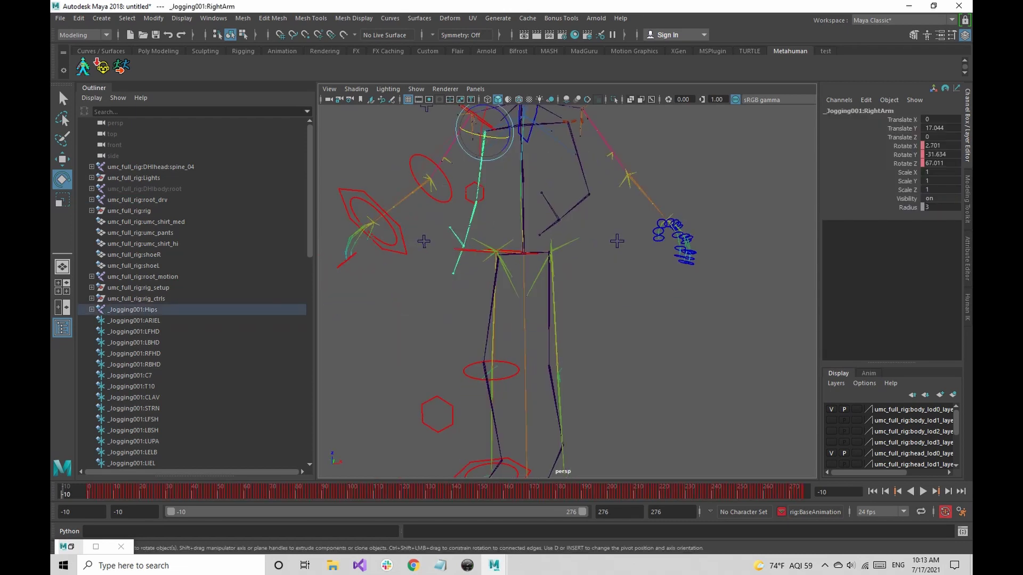
pyautogui.click(490, 313)
pyautogui.moveTo(490, 313)
pyautogui.keyDown('alt'); pyautogui.mouseDown()
pyautogui.moveTo(575, 315)
pyautogui.moveTo(495, 319)
pyautogui.mouseUp(); pyautogui.keyUp('alt')
pyautogui.keyDown('alt'); pyautogui.moveTo(496, 319); pyautogui.dragTo(517, 269, button='middle'); pyautogui.keyUp('alt')
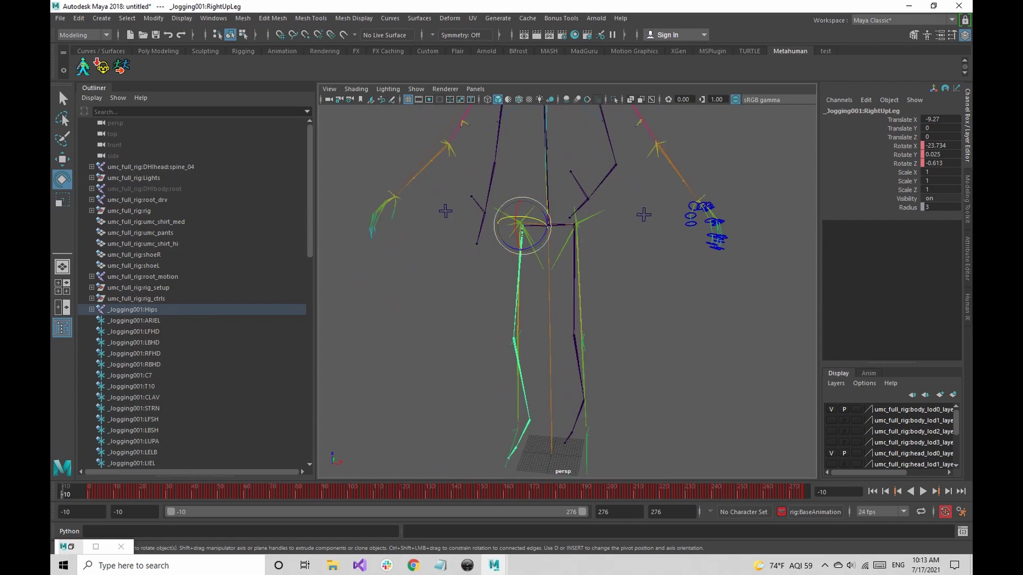
pyautogui.keyDown('alt'); pyautogui.moveTo(516, 269); pyautogui.dragTo(445, 266); pyautogui.keyUp('alt')
pyautogui.moveTo(452, 221); pyautogui.dragTo(565, 206)
pyautogui.keyDown('alt'); pyautogui.moveTo(565, 207); pyautogui.dragTo(461, 210); pyautogui.keyUp('alt')
pyautogui.scroll(3, 460, 210)
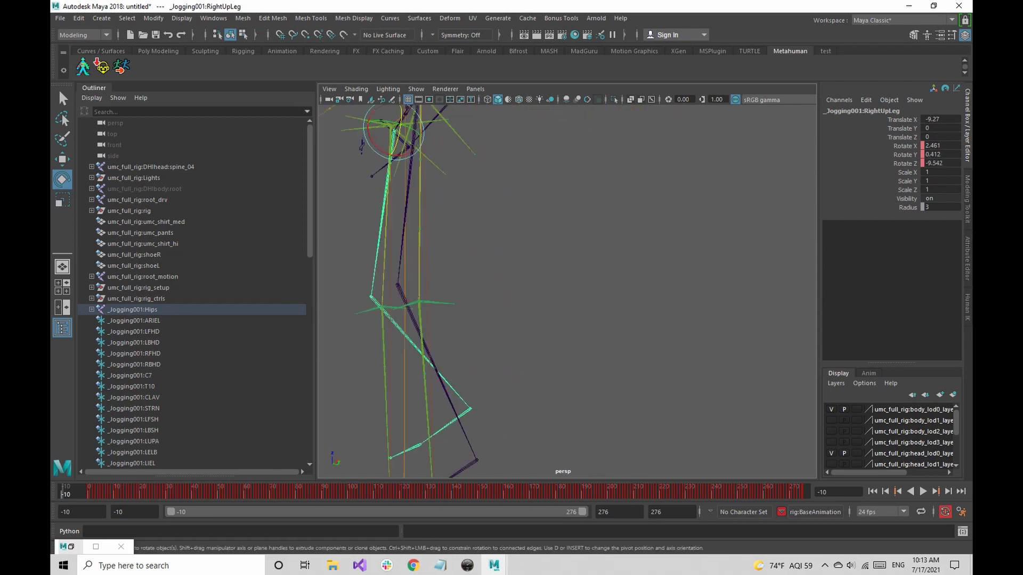
pyautogui.moveTo(361, 145); pyautogui.dragTo(362, 145)
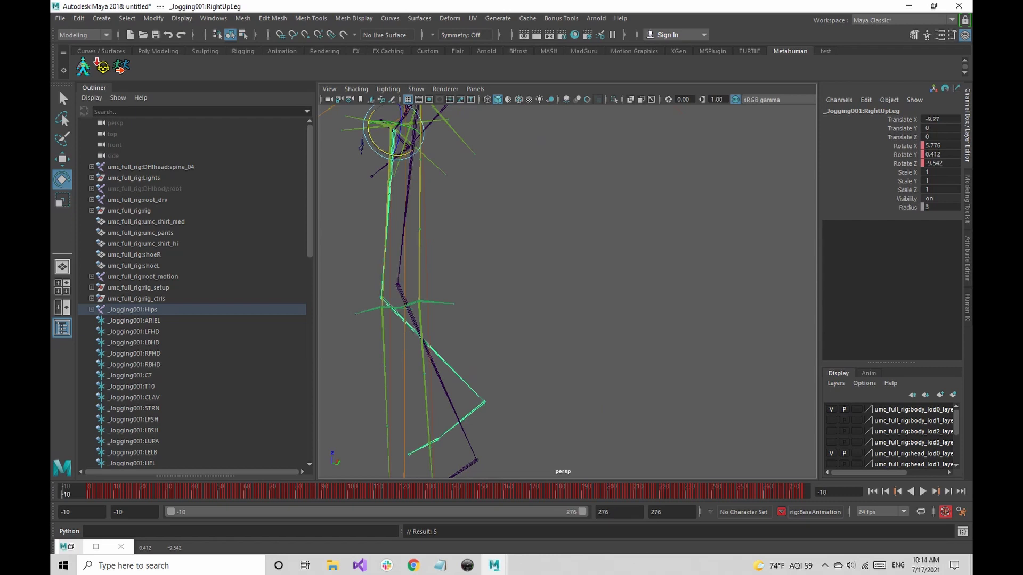
# - Rotate the _Jogging001:RightLeg joint to about 5.9 degrees in X to straighten the shin along the rig's right calf
pyautogui.click(386, 303)
pyautogui.moveTo(355, 292); pyautogui.dragTo(364, 280)
pyautogui.moveTo(362, 145); pyautogui.dragTo(361, 145, button='middle')
pyautogui.moveTo(365, 277); pyautogui.dragTo(367, 276)
pyautogui.keyDown('alt'); pyautogui.moveTo(369, 277); pyautogui.dragTo(433, 170, button='middle'); pyautogui.keyUp('alt')
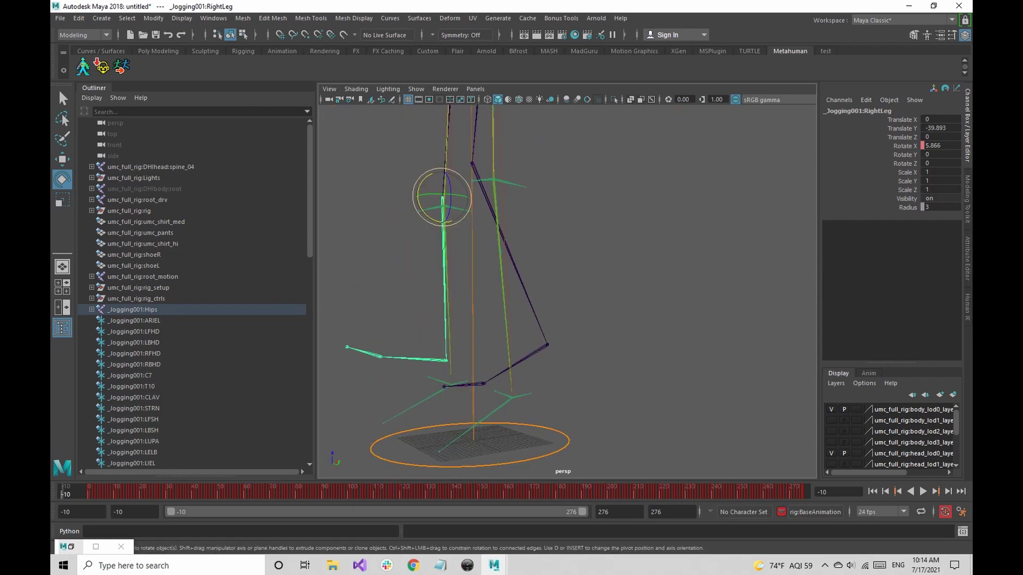
# - Refine the _Jogging001:RightUpLeg rotation to about 5.8, 0.1, -6.8 degrees, matching the rig's right leg from front and side
pyautogui.keyDown('alt'); pyautogui.moveTo(433, 171); pyautogui.dragTo(538, 194); pyautogui.keyUp('alt')
pyautogui.press('Up')
pyautogui.press('f')
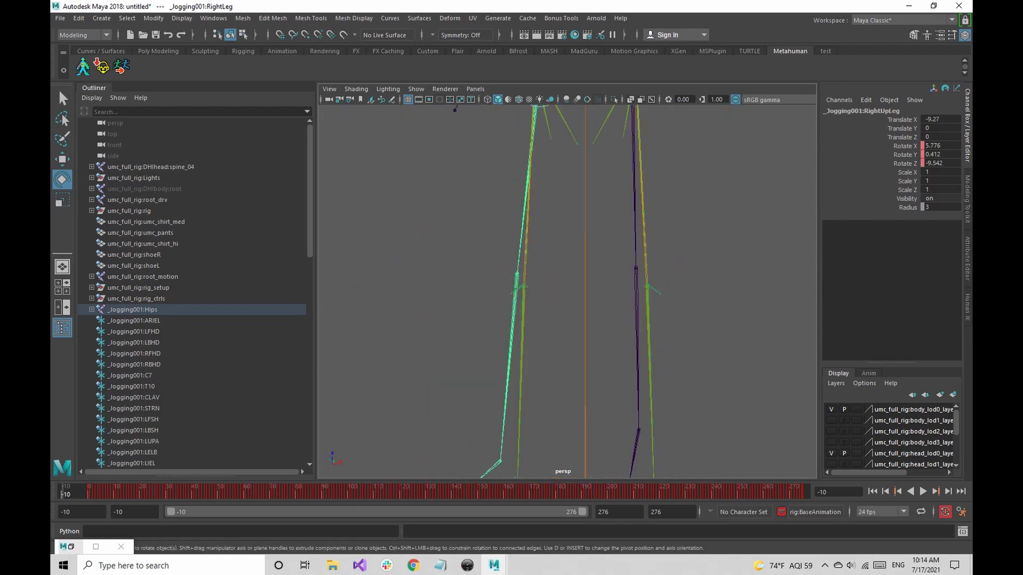
pyautogui.moveTo(559, 160); pyautogui.dragTo(463, 194)
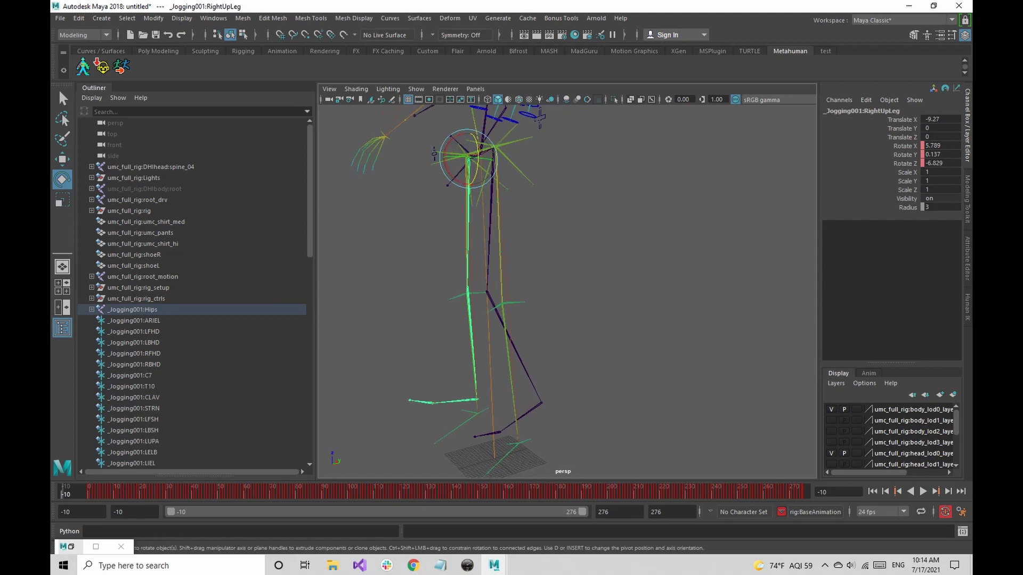
# - Rotate the _Jogging001:LeftUpLeg joint to about 8.0, -2.7, 0.3 degrees and straighten the LeftLeg joint to match the rig's left leg
pyautogui.keyDown('alt'); pyautogui.moveTo(540, 119); pyautogui.dragTo(687, 130); pyautogui.keyUp('alt')
pyautogui.click(593, 207)
pyautogui.keyDown('alt'); pyautogui.moveTo(596, 208); pyautogui.dragTo(658, 205); pyautogui.keyUp('alt')
pyautogui.moveTo(635, 165); pyautogui.dragTo(552, 127)
pyautogui.click(507, 317)
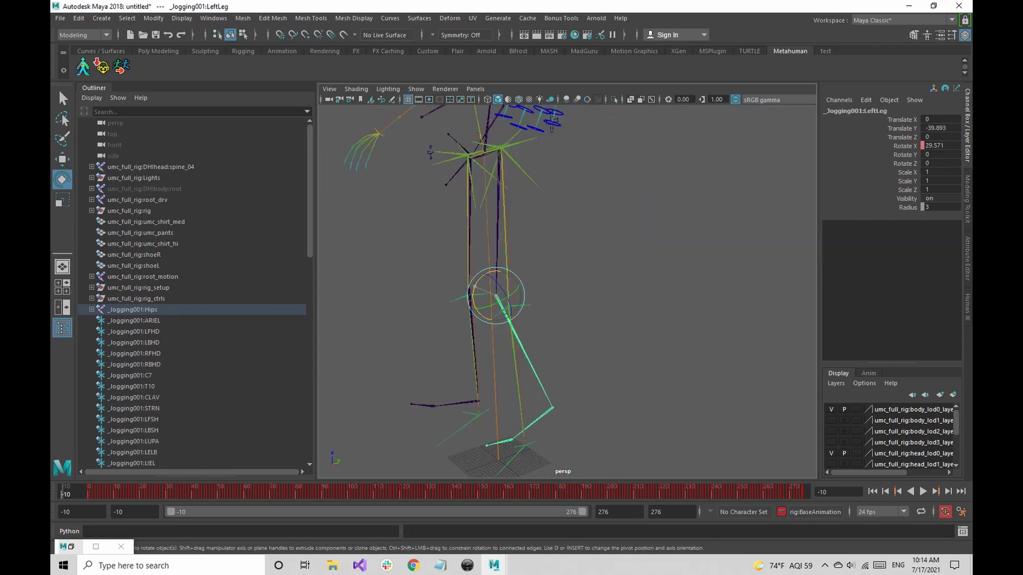
pyautogui.moveTo(474, 287); pyautogui.dragTo(479, 278)
pyautogui.moveTo(552, 127); pyautogui.dragTo(551, 127, button='middle')
pyautogui.press('Up')
pyautogui.keyDown('alt'); pyautogui.moveTo(483, 165); pyautogui.dragTo(581, 164); pyautogui.keyUp('alt')
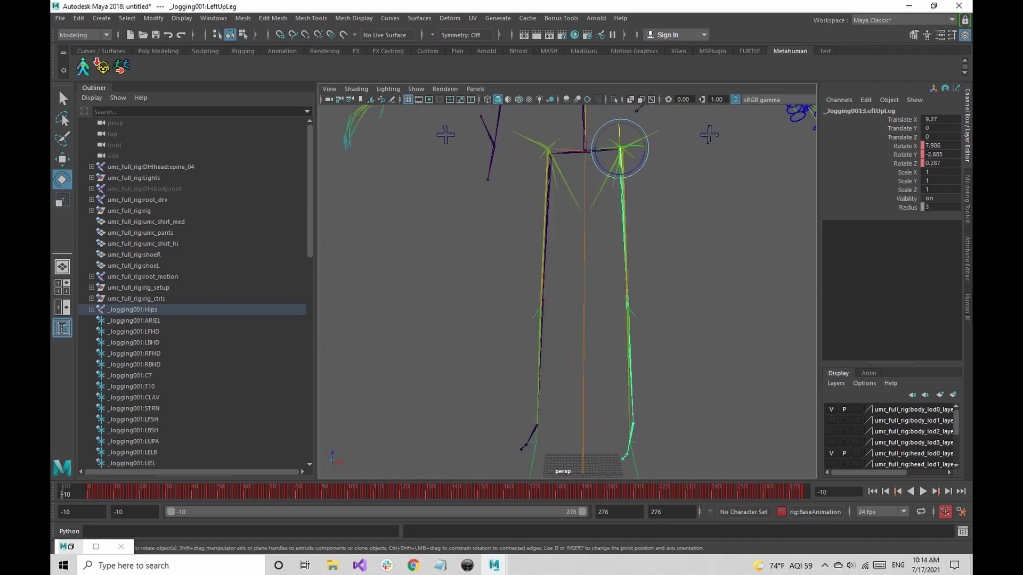
# - Refine the _Jogging001:Hips rotation to about 173.0, 180.2, 183.0 degrees so the hip line matches the rig's pelvis
pyautogui.keyDown('alt'); pyautogui.moveTo(580, 164); pyautogui.dragTo(561, 385, button='middle'); pyautogui.keyUp('alt')
pyautogui.keyDown('alt'); pyautogui.moveTo(561, 341); pyautogui.dragTo(547, 348); pyautogui.keyUp('alt')
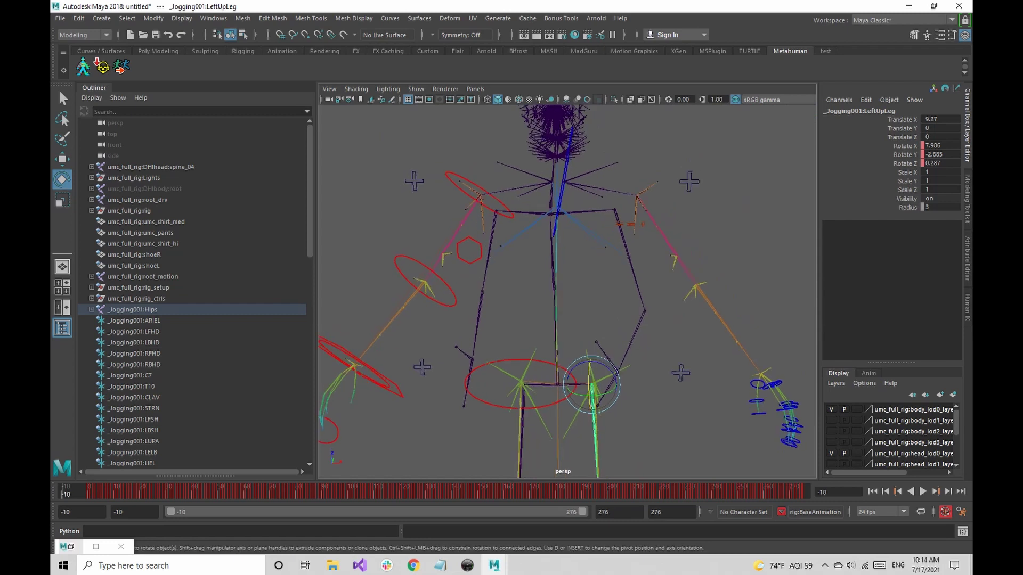
pyautogui.keyDown('alt'); pyautogui.moveTo(547, 320); pyautogui.dragTo(529, 389, button='middle'); pyautogui.keyUp('alt')
pyautogui.keyDown('alt'); pyautogui.moveTo(530, 389); pyautogui.dragTo(553, 248); pyautogui.keyUp('alt')
pyautogui.scroll(5, 567, 267)
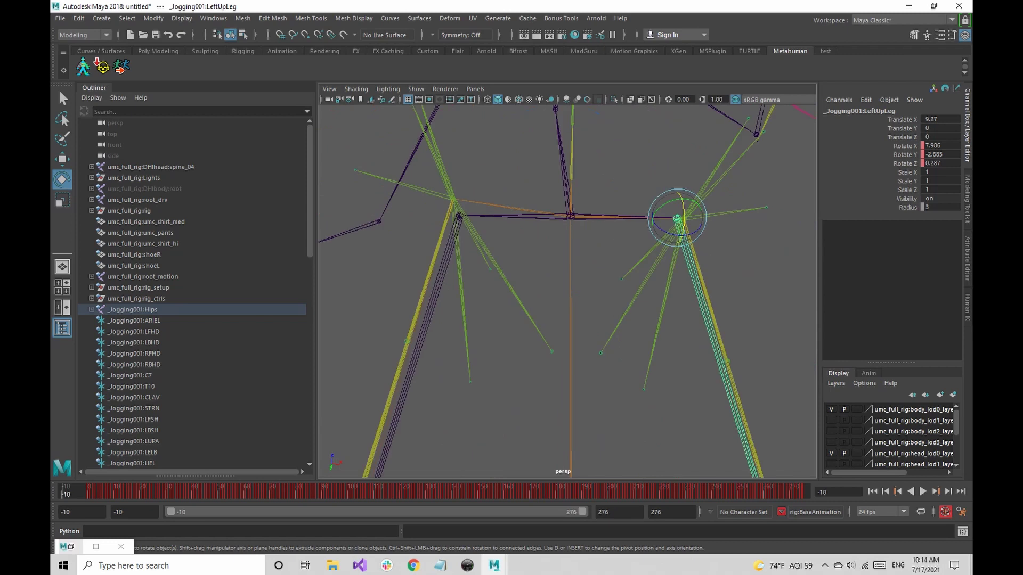
pyautogui.click(133, 310)
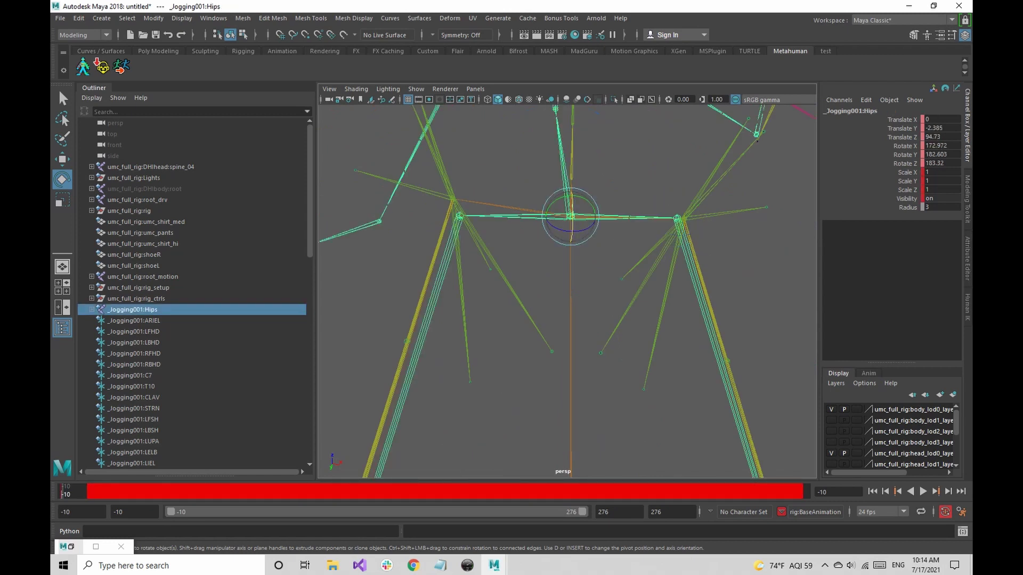
pyautogui.moveTo(577, 197); pyautogui.dragTo(579, 198)
# - Hide the rig's control curves in the perspective view, leaving the skeletons displayed
pyautogui.scroll(-8, 578, 197)
pyautogui.keyDown('alt'); pyautogui.moveTo(578, 197); pyautogui.dragTo(579, 283, button='middle'); pyautogui.keyUp('alt')
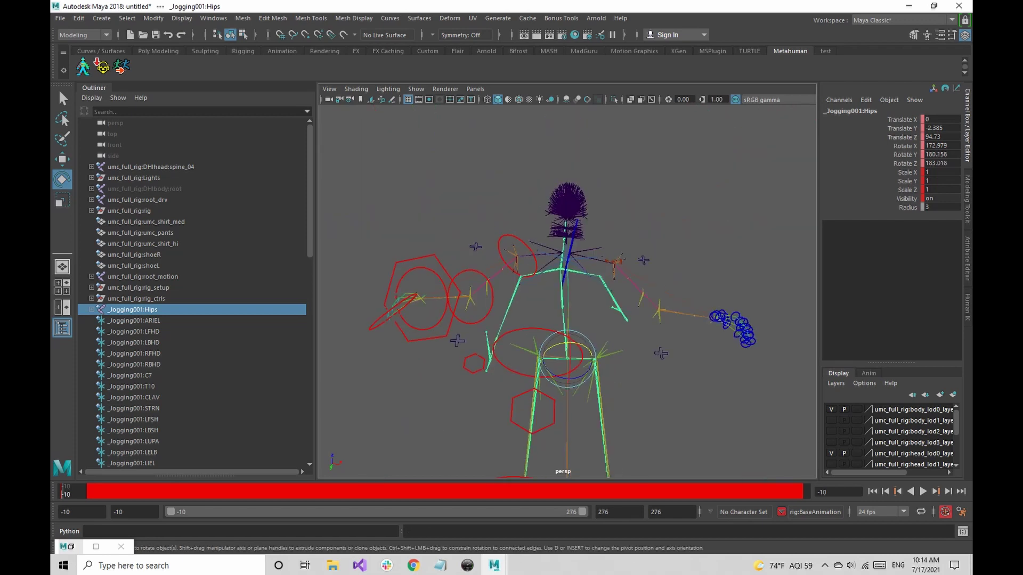
pyautogui.scroll(4, 579, 283)
pyautogui.click(594, 324)
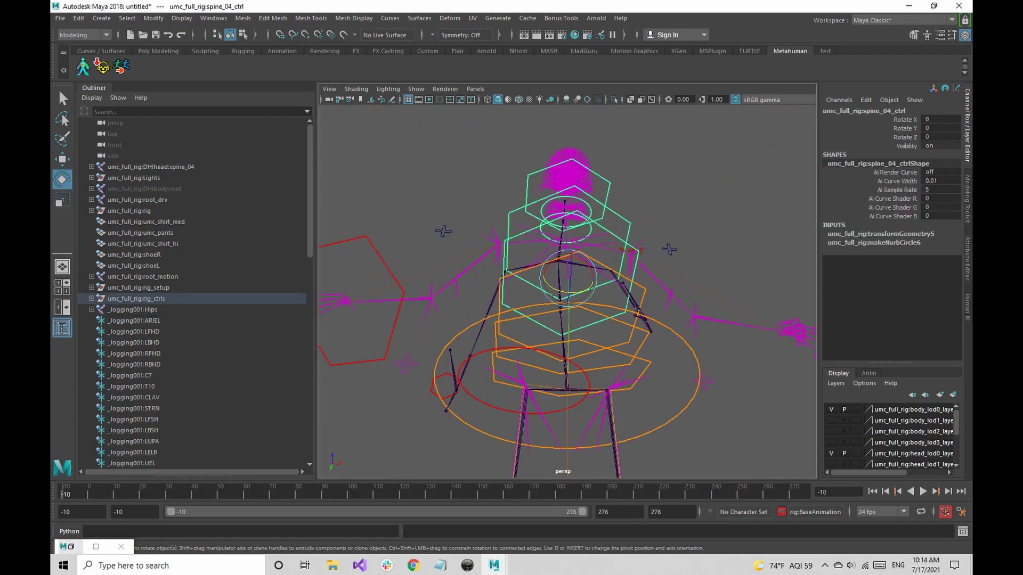
pyautogui.click(708, 207)
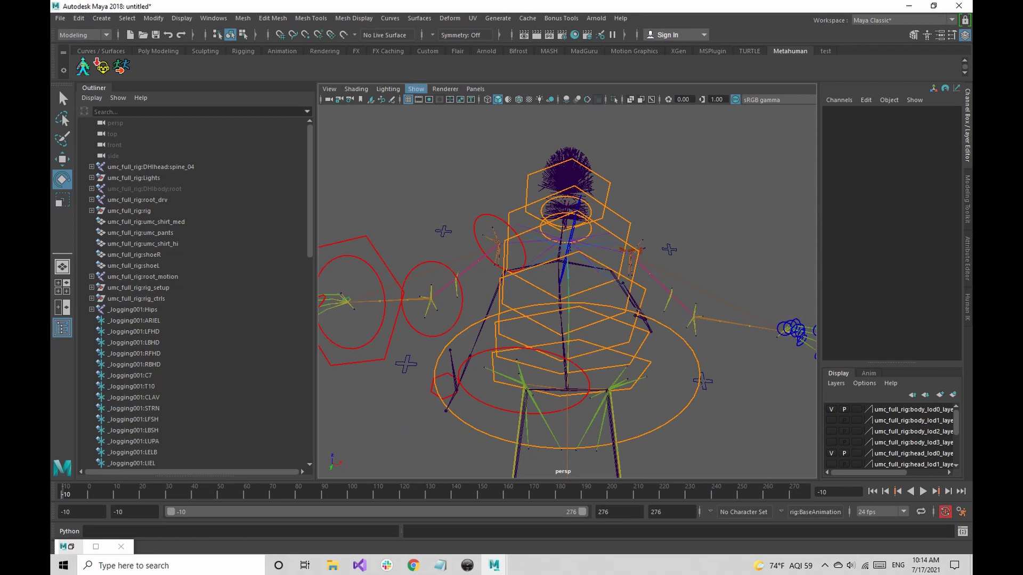
pyautogui.click(416, 89)
pyautogui.click(461, 148)
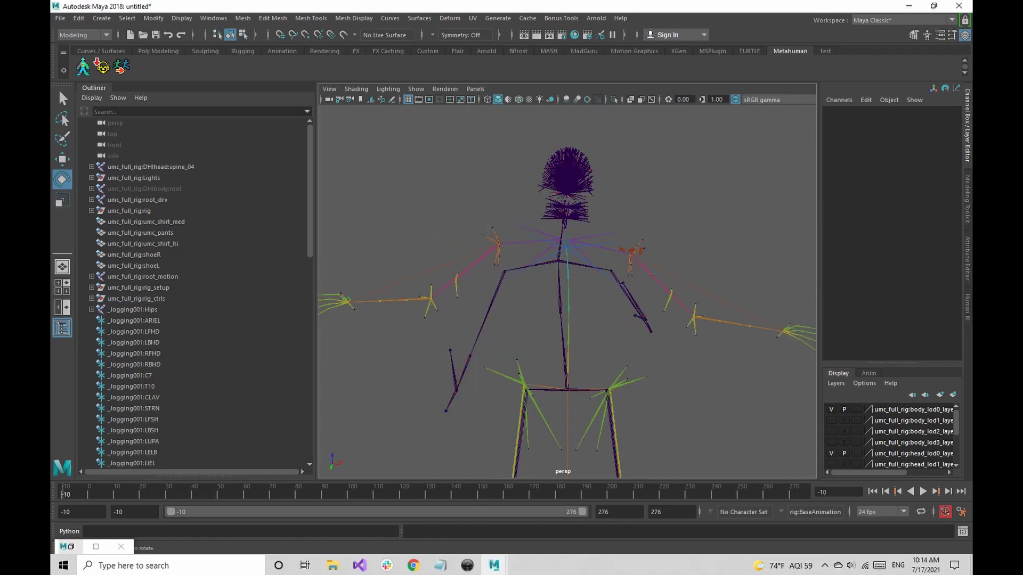
# - Rotate the _Jogging001:Spine joint to about -3.9, 0.3, -3.1 degrees to line up with the rig's spine
pyautogui.keyDown('alt'); pyautogui.moveTo(554, 277); pyautogui.dragTo(568, 299); pyautogui.keyUp('alt')
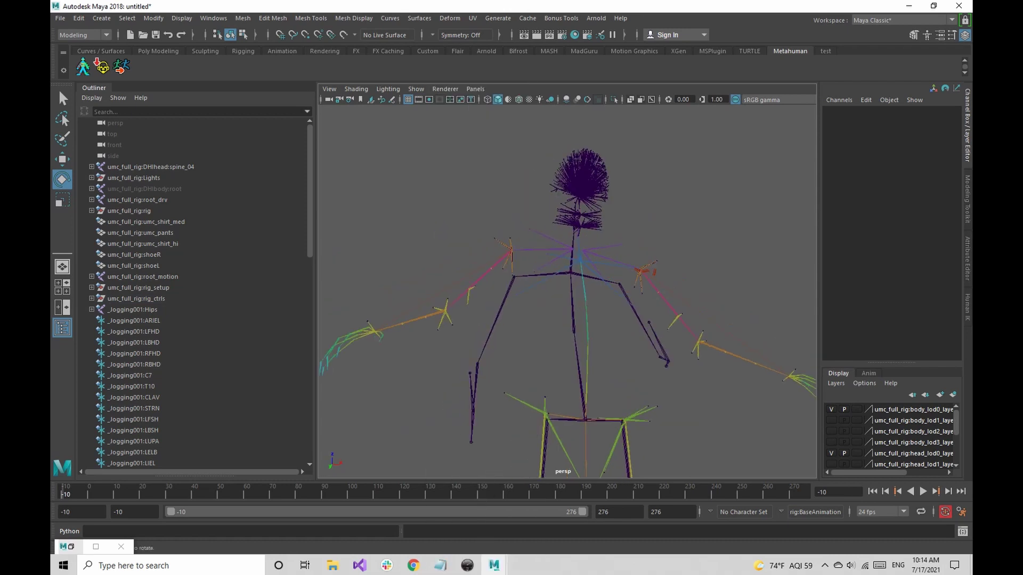
pyautogui.click(579, 374)
pyautogui.keyDown('alt'); pyautogui.moveTo(581, 373); pyautogui.dragTo(565, 415); pyautogui.keyUp('alt')
pyautogui.keyDown('alt'); pyautogui.moveTo(559, 453); pyautogui.dragTo(589, 305, button='middle'); pyautogui.keyUp('alt')
pyautogui.keyDown('alt'); pyautogui.moveTo(589, 304); pyautogui.dragTo(631, 314, button='right'); pyautogui.keyUp('alt')
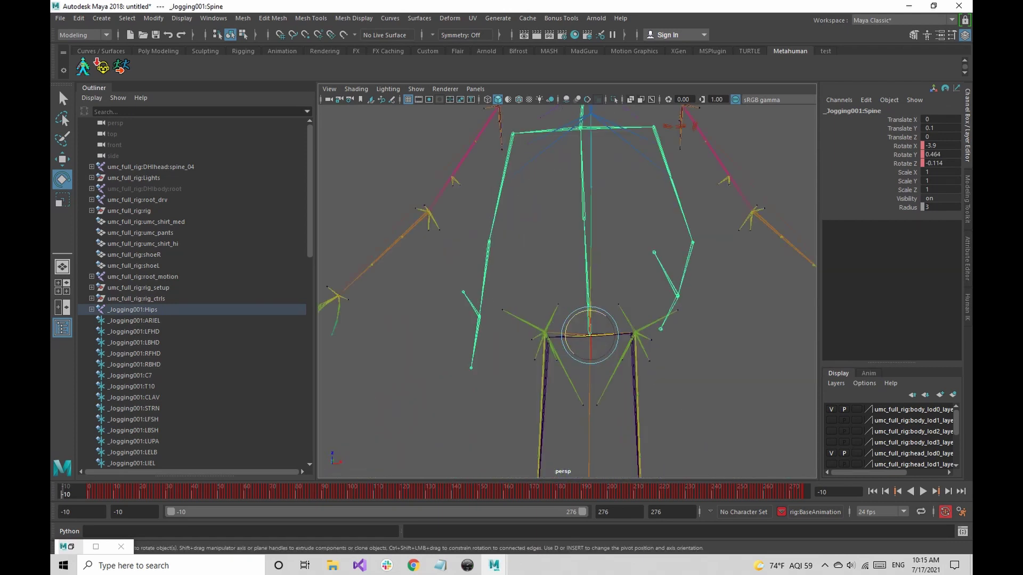
pyautogui.moveTo(594, 322); pyautogui.dragTo(488, 362)
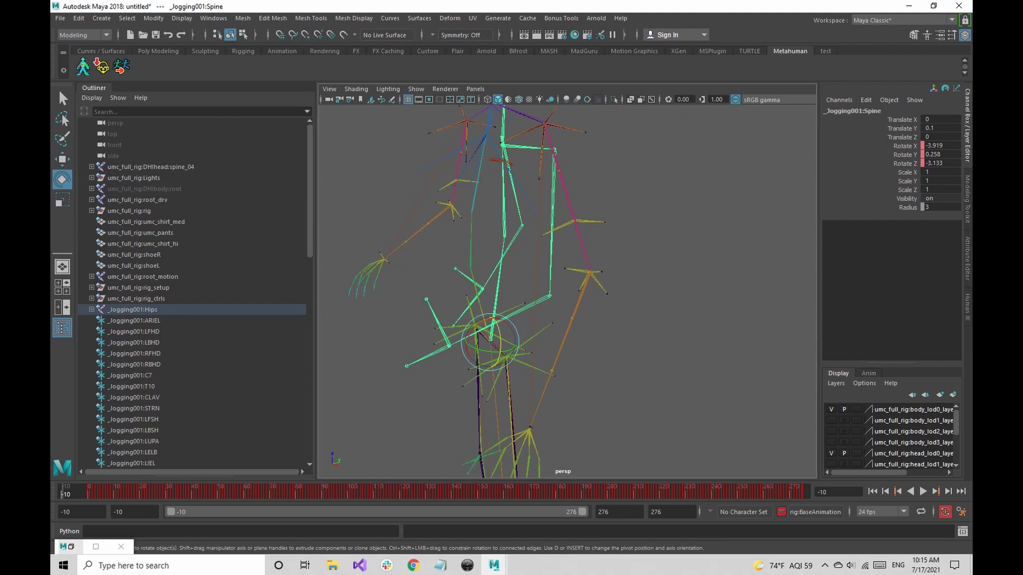
# - Rotate the _Jogging001:RightArm joint to about 27.7, -27.3, 40.0 degrees to run parallel to the rig's right upper arm
pyautogui.keyDown('alt'); pyautogui.moveTo(533, 299); pyautogui.dragTo(660, 293); pyautogui.keyUp('alt')
pyautogui.keyDown('alt'); pyautogui.moveTo(661, 293); pyautogui.dragTo(665, 372, button='middle'); pyautogui.keyUp('alt')
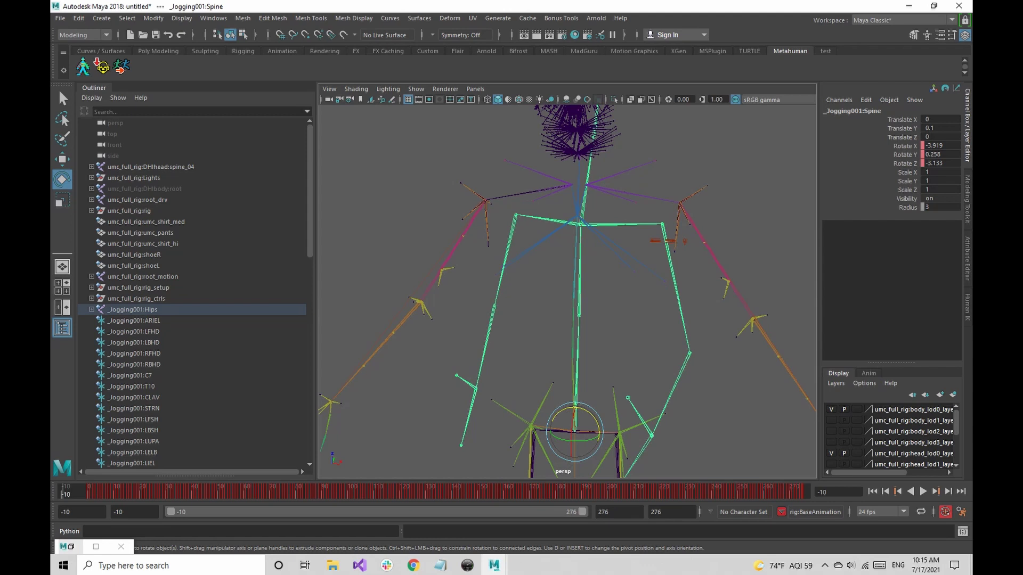
pyautogui.click(507, 253)
pyautogui.keyDown('alt'); pyautogui.moveTo(506, 253); pyautogui.dragTo(487, 205); pyautogui.keyUp('alt')
pyautogui.scroll(-3, 528, 229)
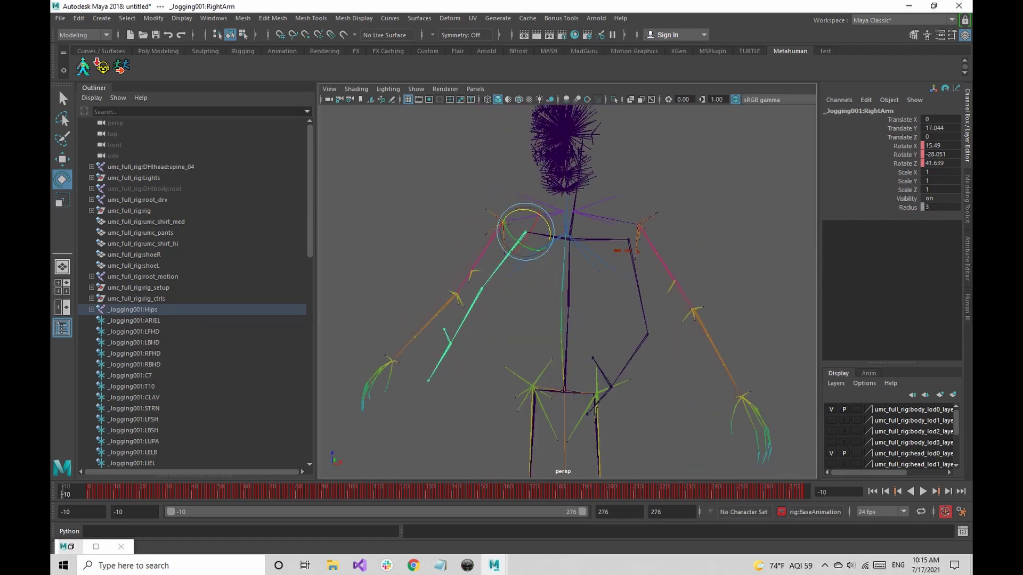
pyautogui.moveTo(506, 234)
pyautogui.keyDown('alt'); pyautogui.mouseDown()
pyautogui.moveTo(629, 235)
pyautogui.moveTo(524, 241)
pyautogui.mouseUp(); pyautogui.keyUp('alt')
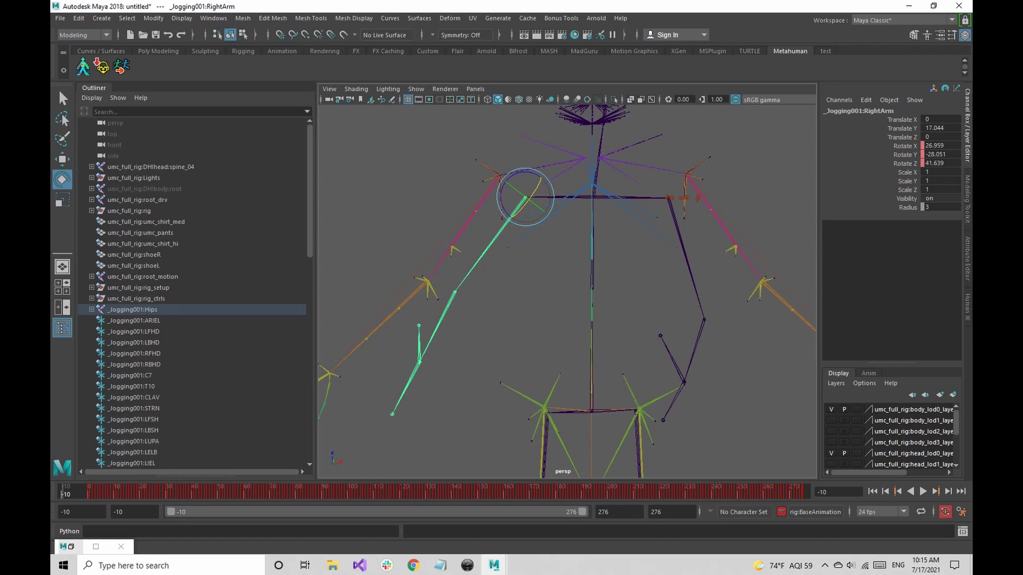
pyautogui.keyDown('alt'); pyautogui.moveTo(525, 240); pyautogui.dragTo(474, 245, button='right'); pyautogui.keyUp('alt')
pyautogui.keyDown('alt'); pyautogui.moveTo(475, 245); pyautogui.dragTo(475, 239); pyautogui.keyUp('alt')
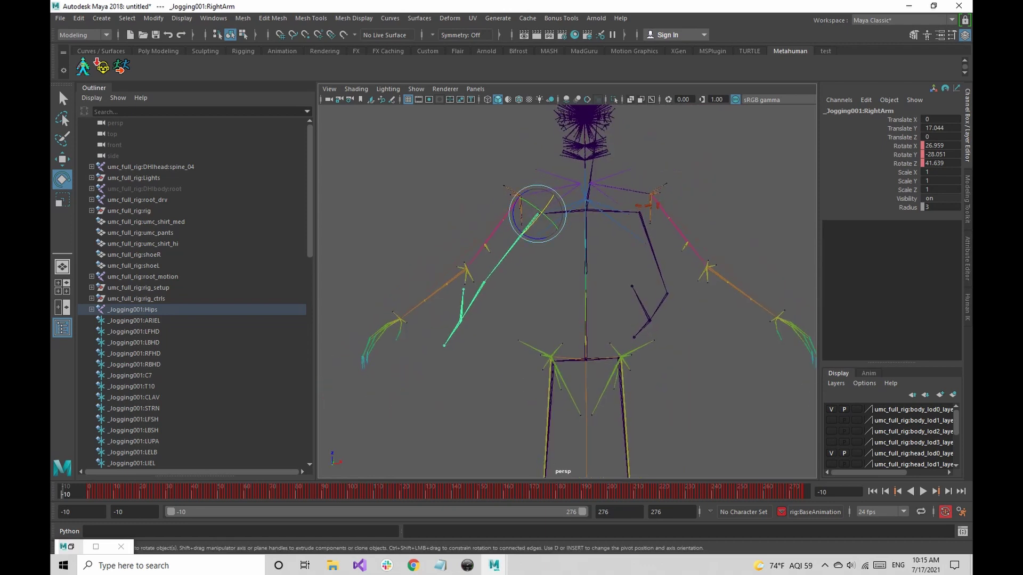
pyautogui.moveTo(512, 212); pyautogui.dragTo(513, 208)
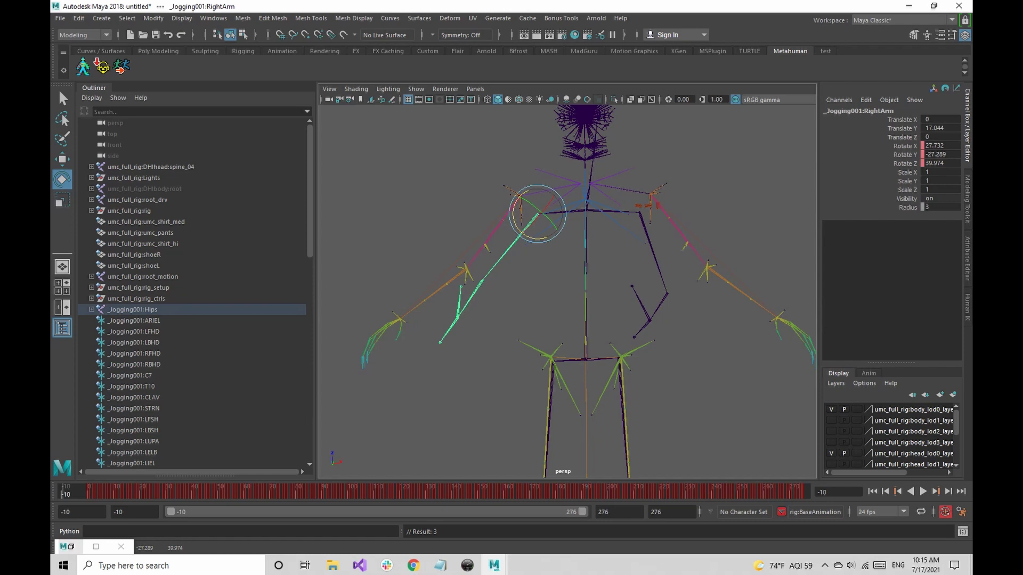
# - Rotate the _Jogging001:RightForeArm joint to about 42.9 degrees in X to follow the rig's right forearm
pyautogui.moveTo(533, 207); pyautogui.dragTo(663, 219)
pyautogui.press('Down')
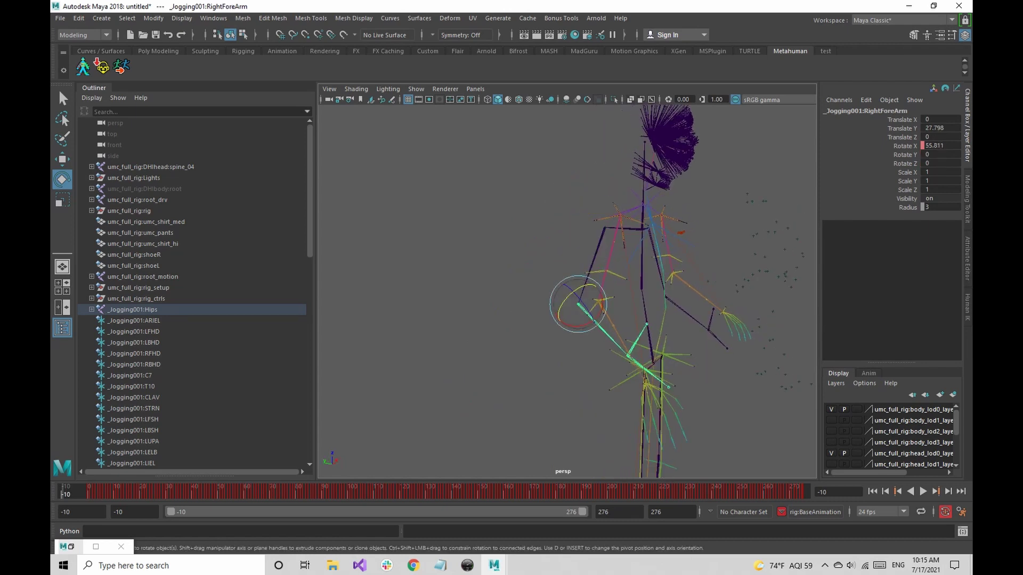
pyautogui.moveTo(580, 327); pyautogui.dragTo(447, 302)
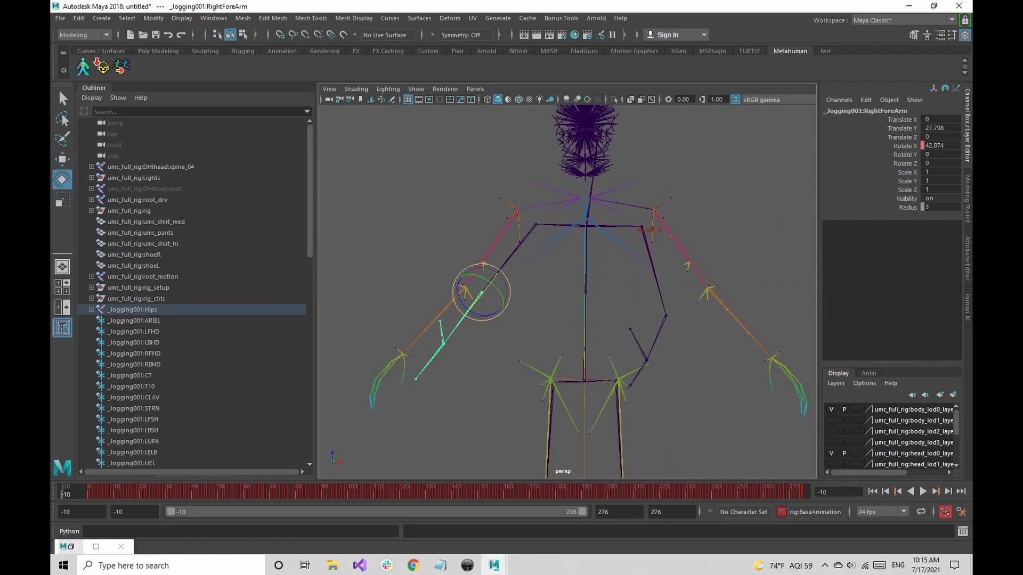
# - Rotate the _Jogging001:LeftArm joint to about 29.9, -7.0, -58.6 degrees and adjust the LeftForeArm joint to match the rig's left arm
pyautogui.click(653, 271)
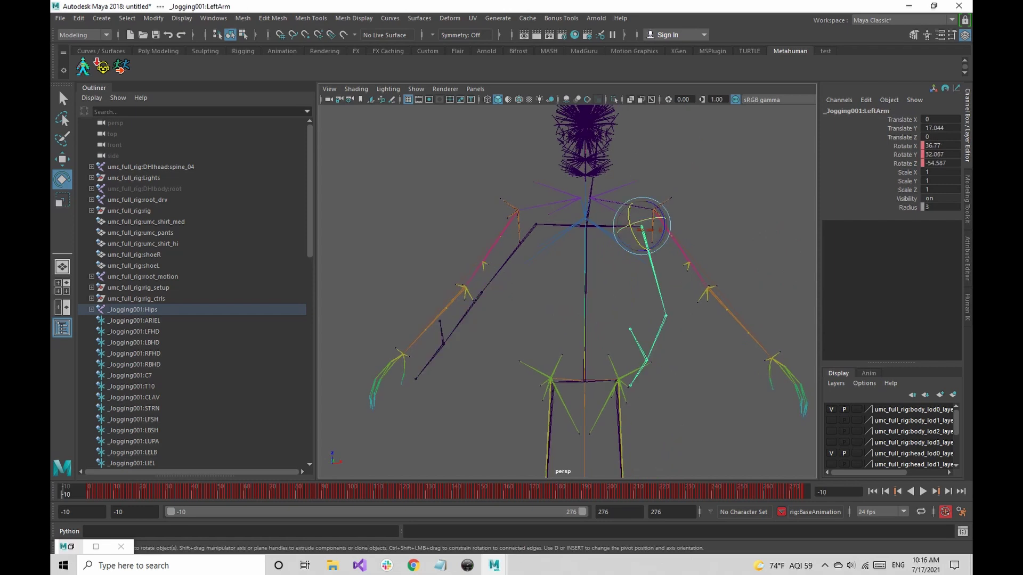
pyautogui.moveTo(638, 221); pyautogui.dragTo(632, 249)
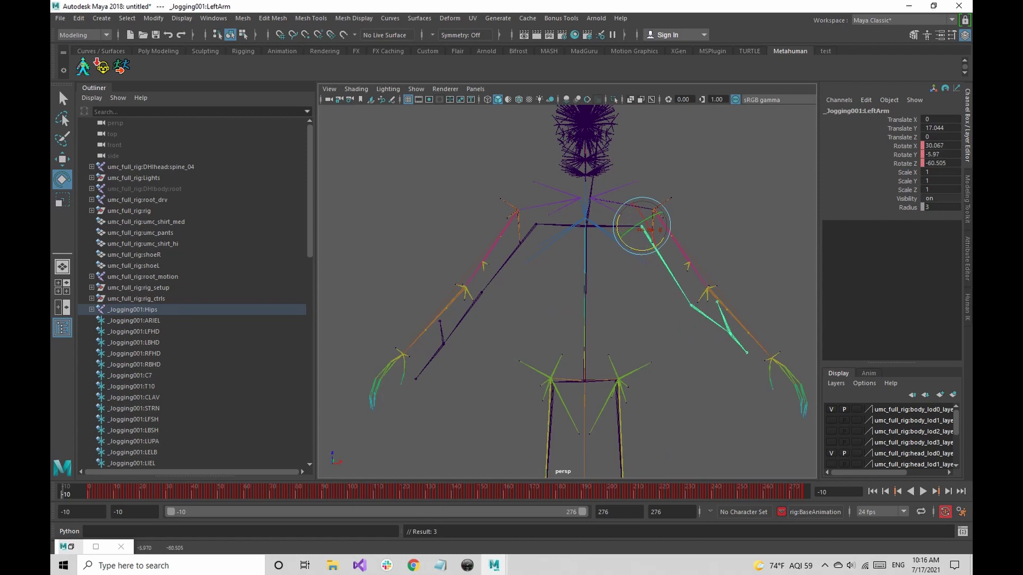
pyautogui.click(710, 319)
pyautogui.keyDown('alt'); pyautogui.moveTo(706, 314); pyautogui.dragTo(577, 354); pyautogui.keyUp('alt')
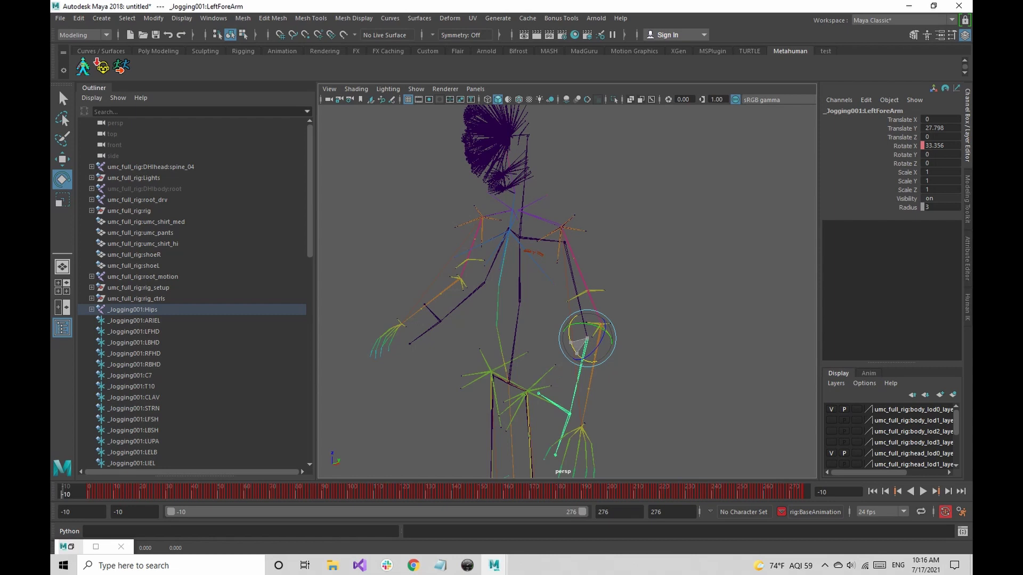
pyautogui.click(569, 260)
pyautogui.keyDown('alt'); pyautogui.moveTo(569, 262); pyautogui.dragTo(647, 252); pyautogui.keyUp('alt')
pyautogui.scroll(-5, 639, 251)
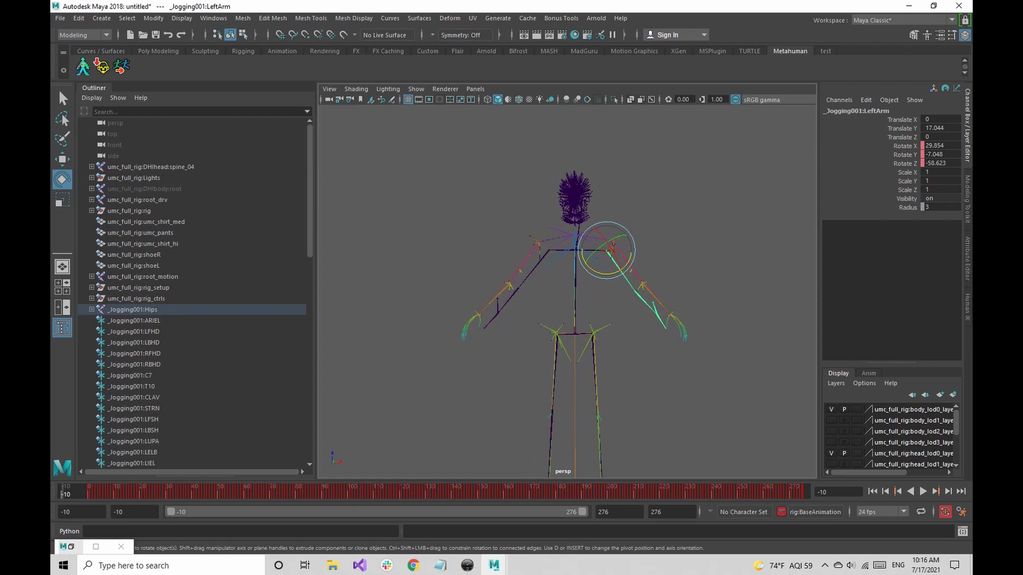
# - Key every joint in the _Jogging001:Hips hierarchy at frame -10
pyautogui.click(132, 309)
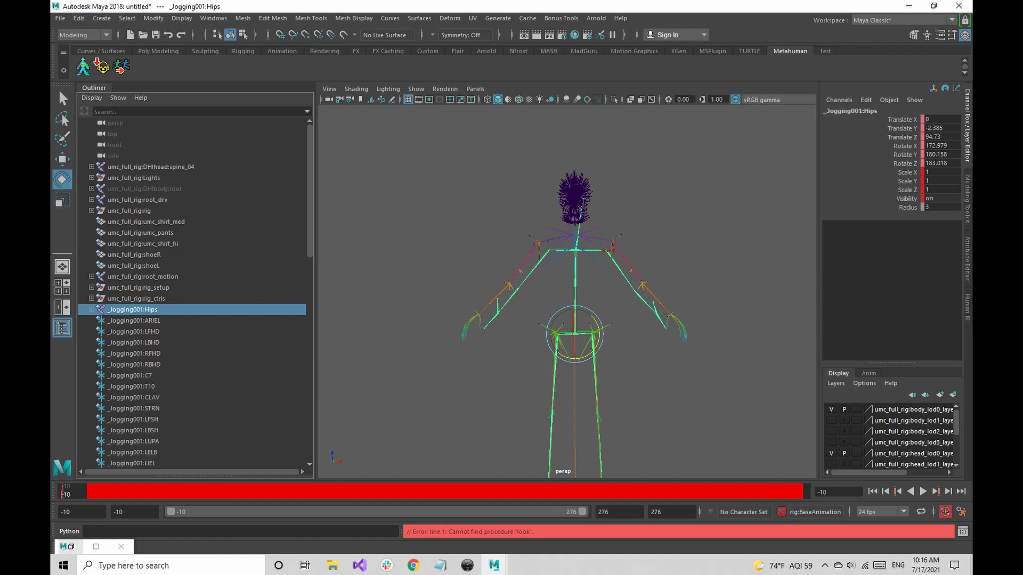
pyautogui.click(126, 18)
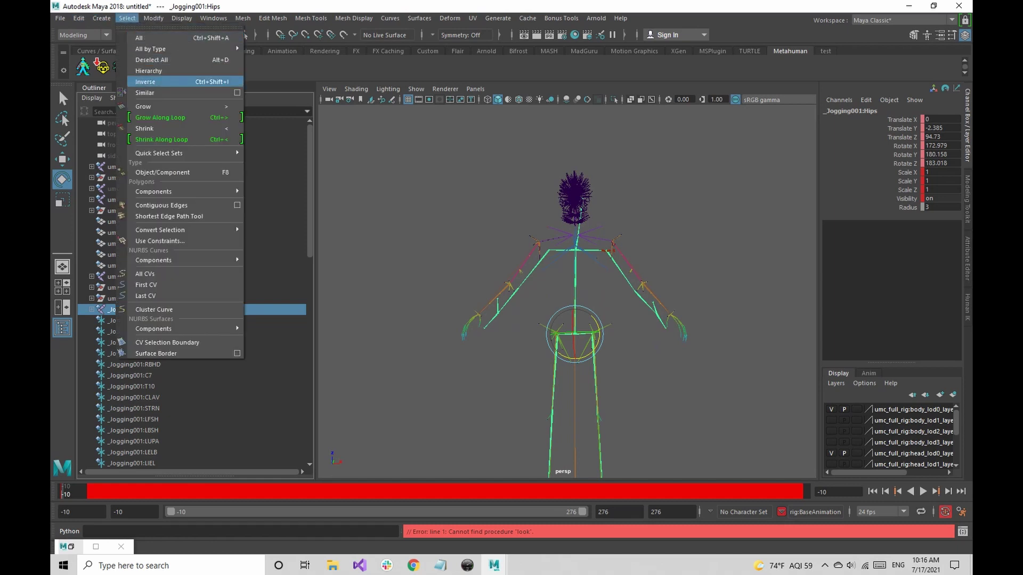
pyautogui.click(148, 71)
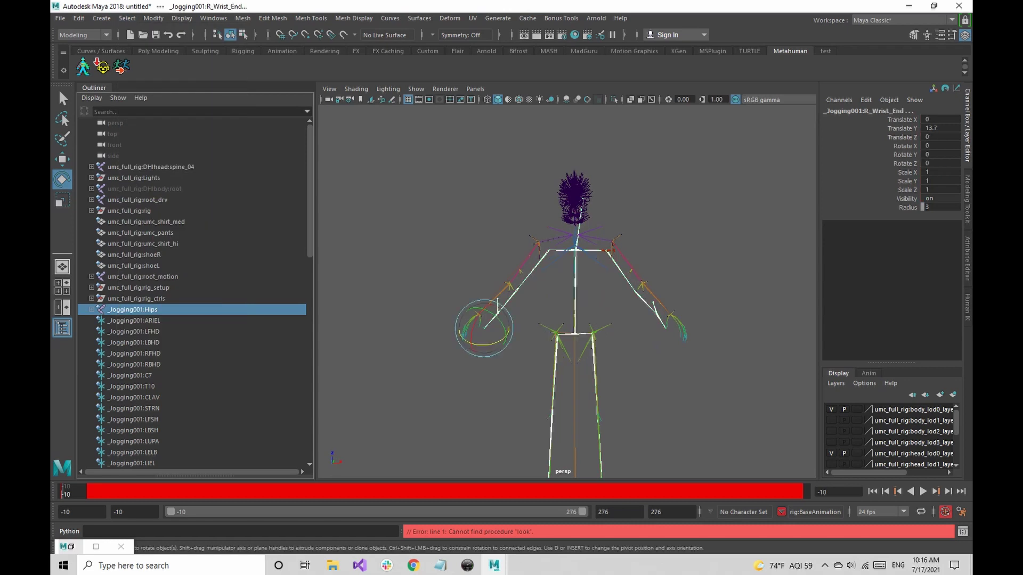
pyautogui.keyDown('alt'); pyautogui.moveTo(567, 298); pyautogui.dragTo(565, 276, button='middle'); pyautogui.keyUp('alt')
pyautogui.keyDown('alt'); pyautogui.moveTo(565, 276); pyautogui.dragTo(540, 277); pyautogui.keyUp('alt')
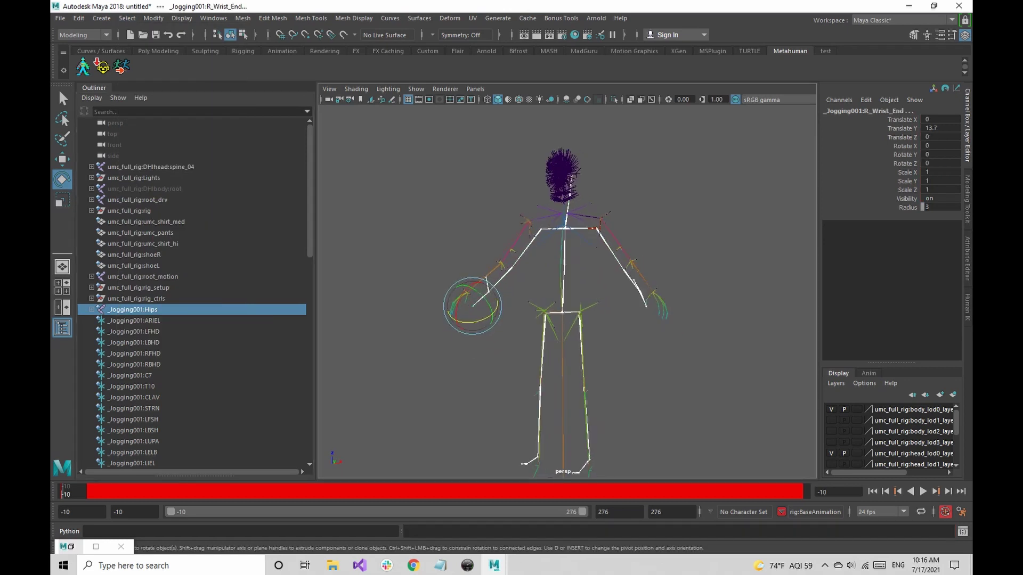
pyautogui.press('s')
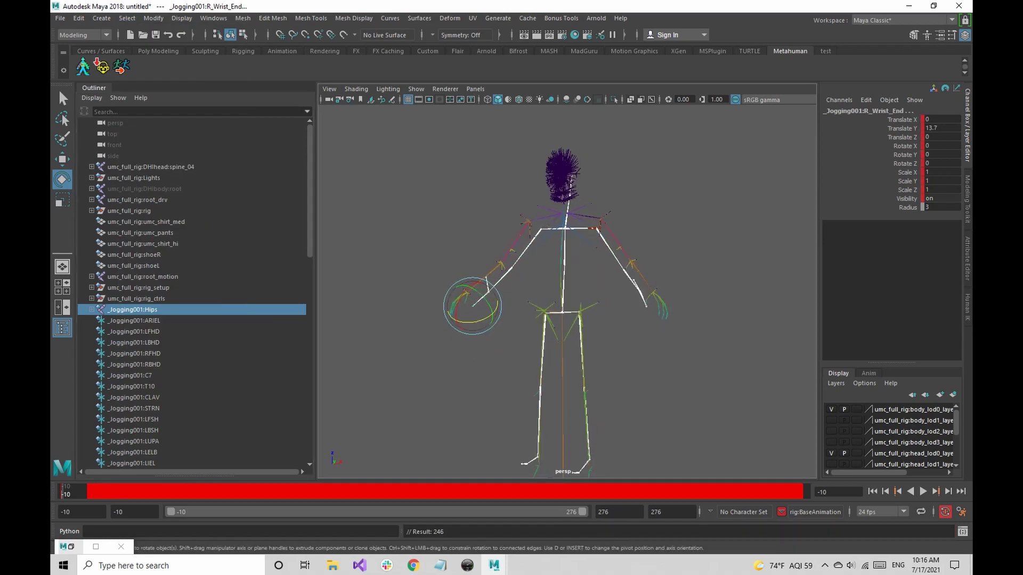
pyautogui.keyDown('alt'); pyautogui.moveTo(541, 277); pyautogui.dragTo(578, 279); pyautogui.keyUp('alt')
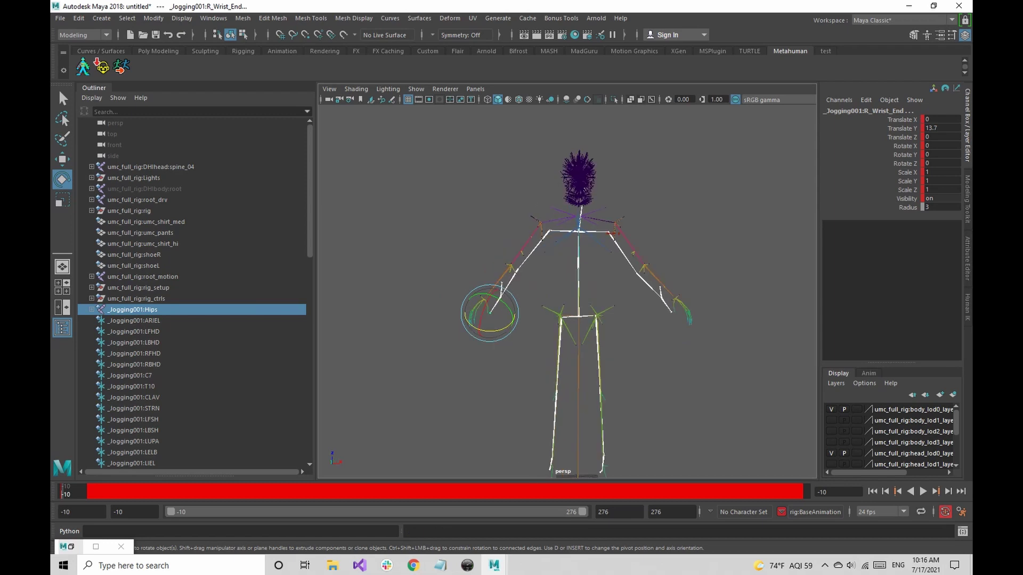
# - Select the whole joint hierarchy under _Jogging001:Hips and open the MG Metahuman Motion Match tool
pyautogui.hotkey('alt', 'v')
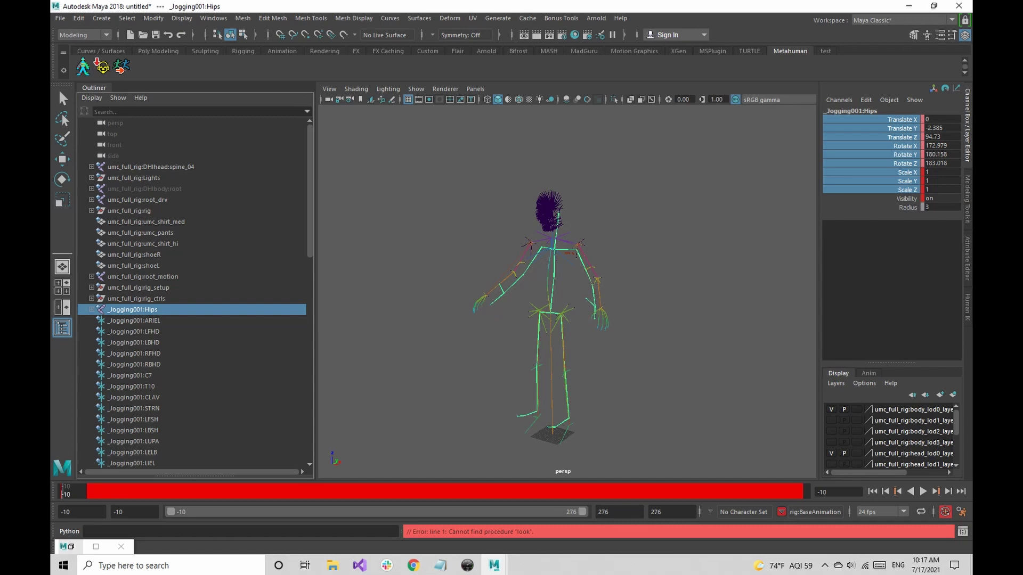
pyautogui.click(127, 18)
pyautogui.click(148, 71)
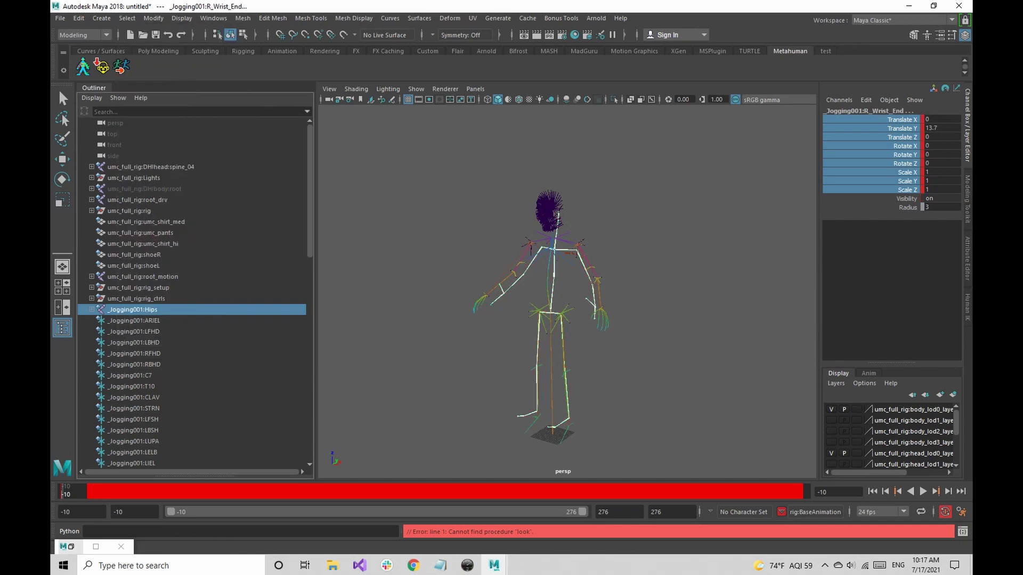
pyautogui.press('f')
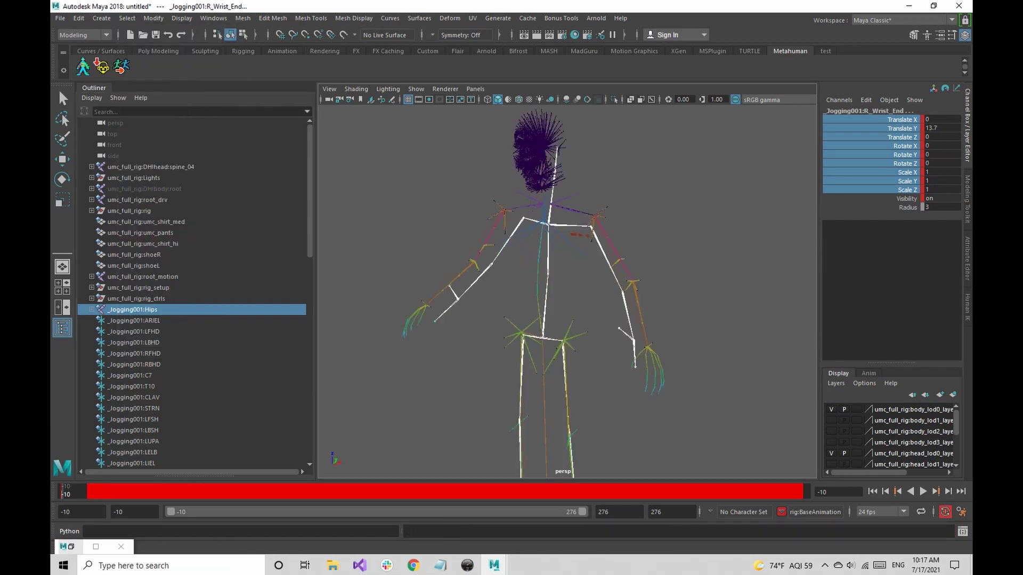
pyautogui.click(122, 66)
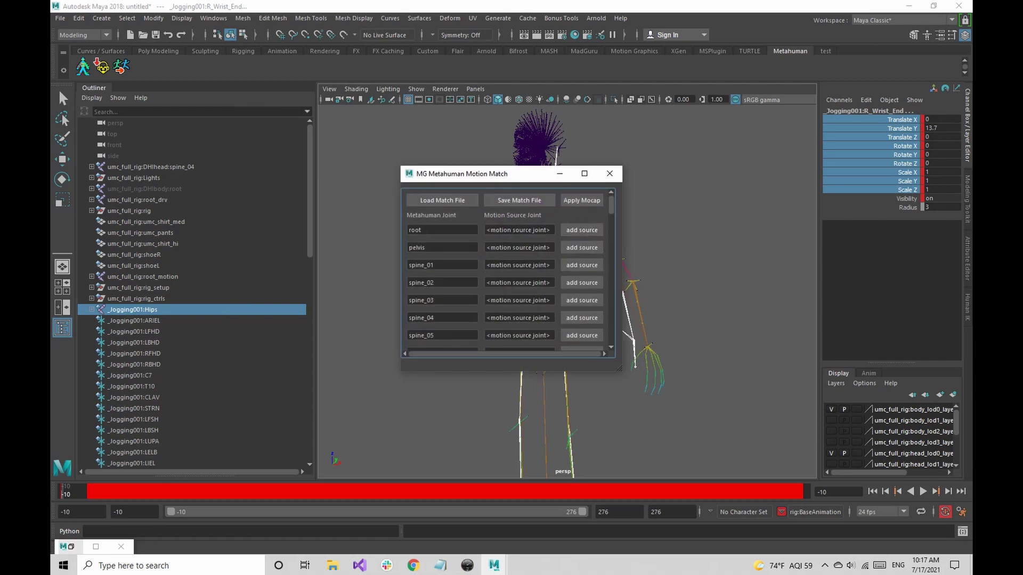
pyautogui.moveTo(475, 178); pyautogui.dragTo(430, 152)
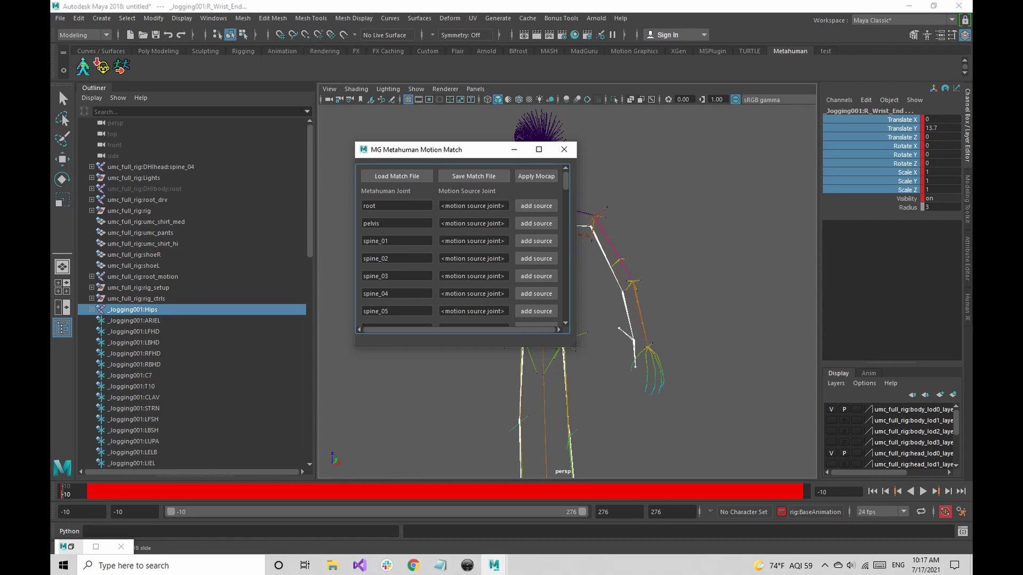
# - Examine how the root and pelvis Metahuman joints pair with their motion source joint entries
pyautogui.click(397, 205)
pyautogui.press('Tab')
pyautogui.press('Tab')
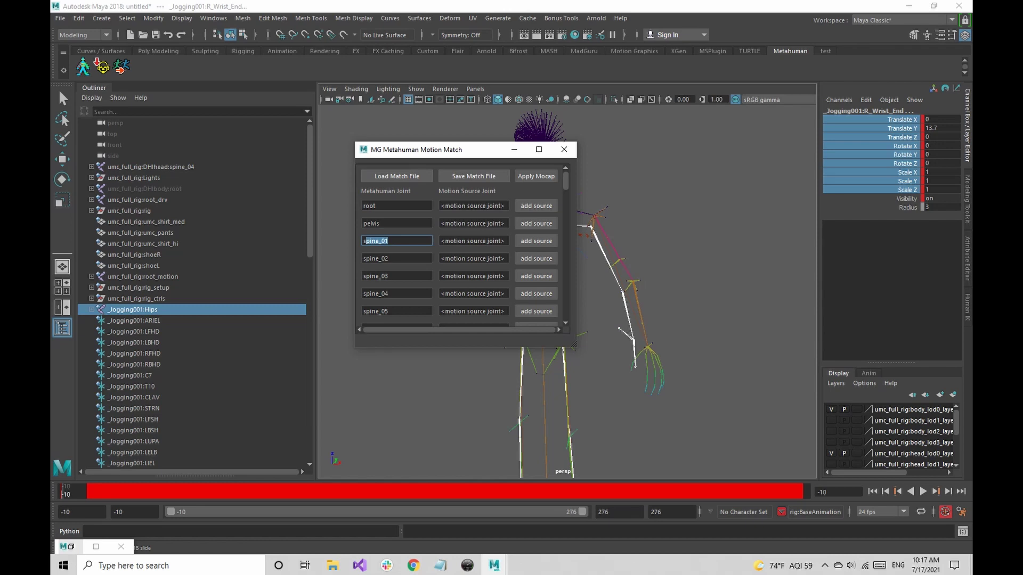
pyautogui.moveTo(441, 205); pyautogui.dragTo(499, 205)
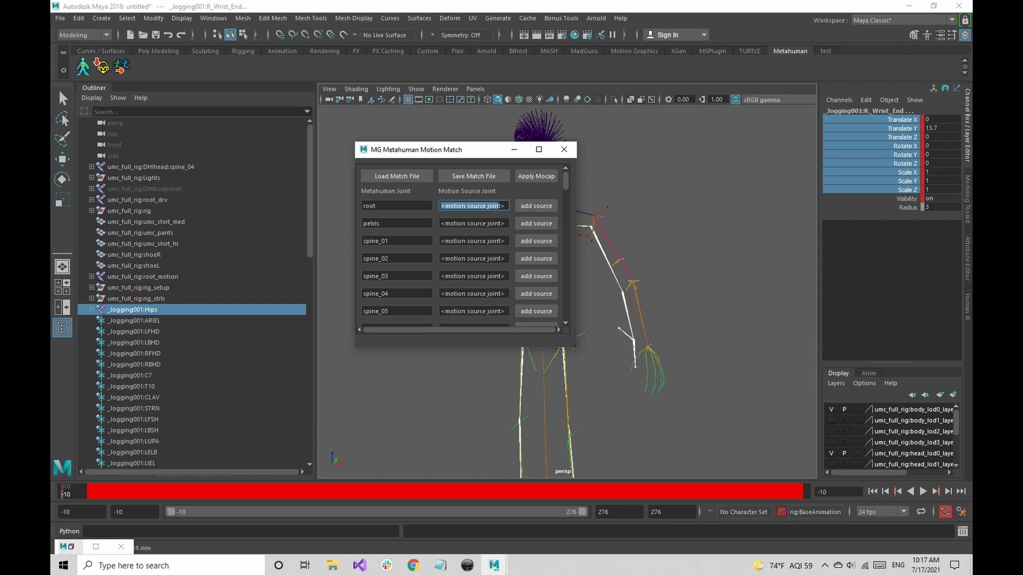
pyautogui.moveTo(440, 224); pyautogui.dragTo(504, 224)
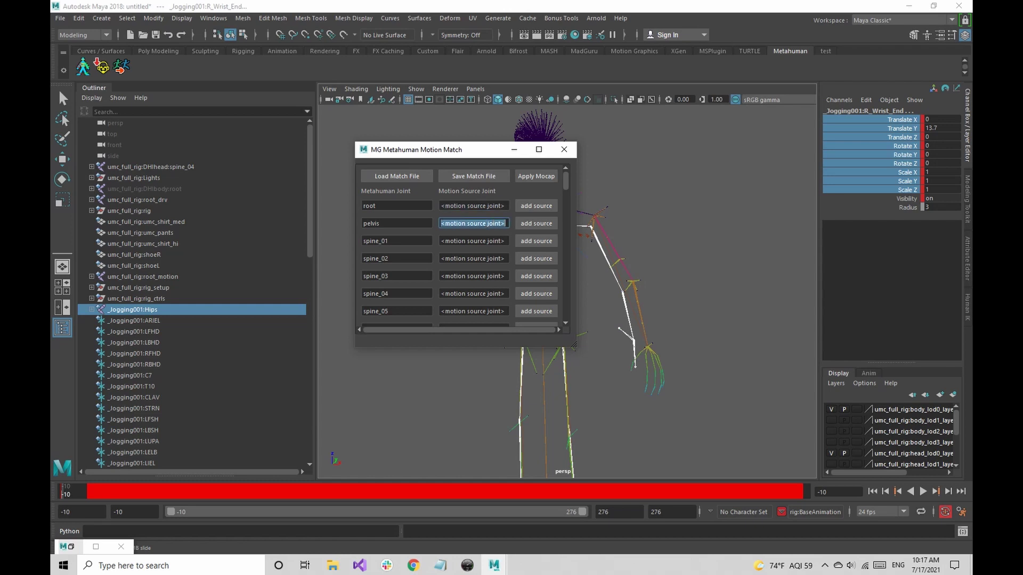
pyautogui.moveTo(363, 206); pyautogui.dragTo(376, 206)
pyautogui.moveTo(440, 206); pyautogui.dragTo(504, 205)
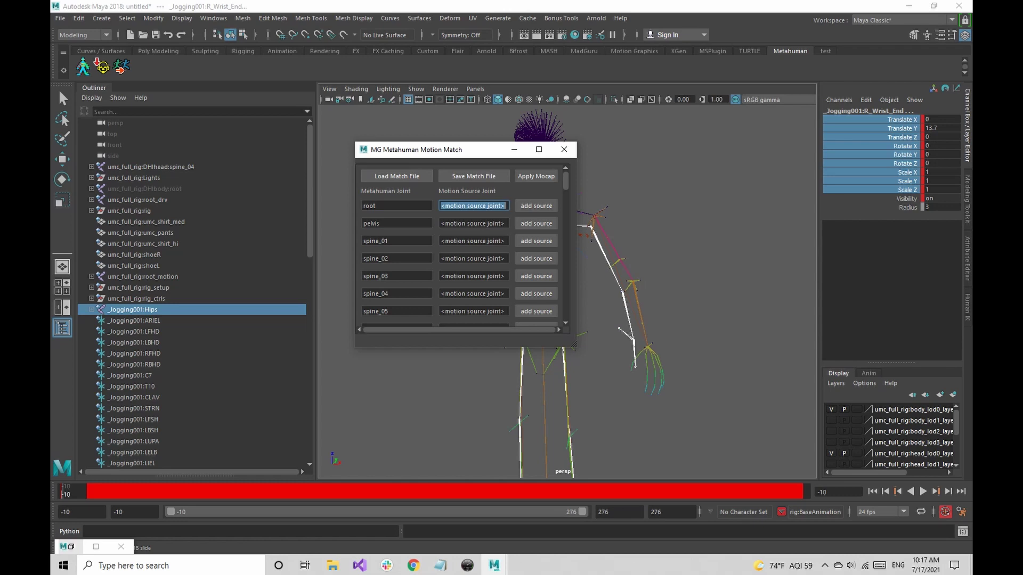
pyautogui.moveTo(440, 223); pyautogui.dragTo(501, 223)
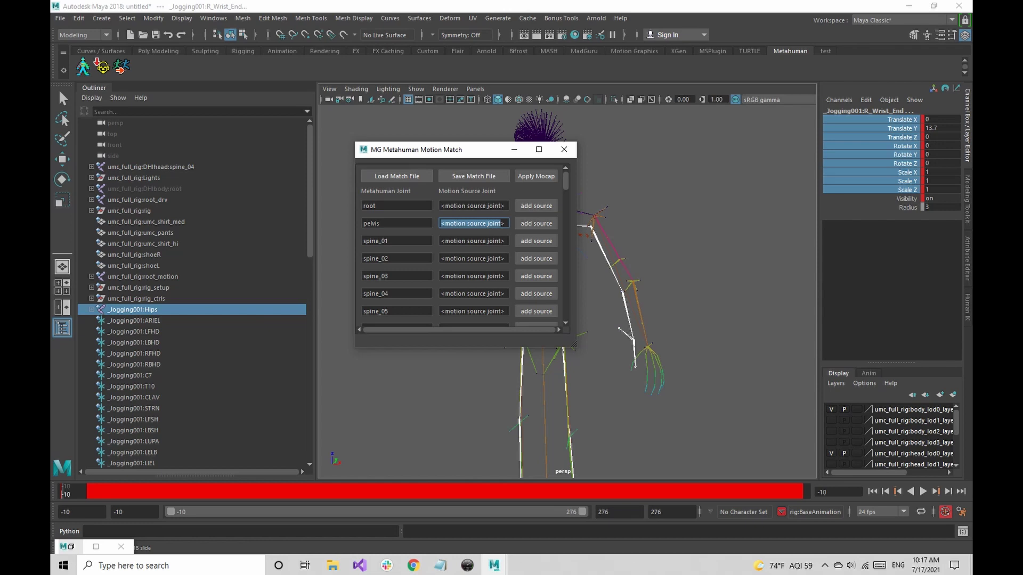
pyautogui.click(446, 206)
pyautogui.click(393, 206)
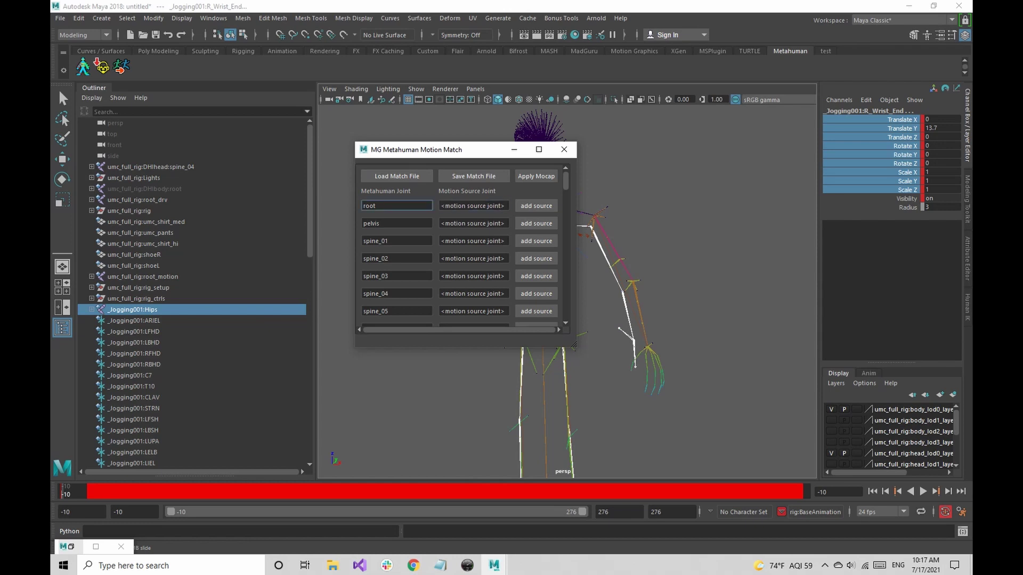
# - Assign _Jogging001:Hips as the motion source for root and _Jogging001:Spine as the source for spine_01
pyautogui.click(132, 310)
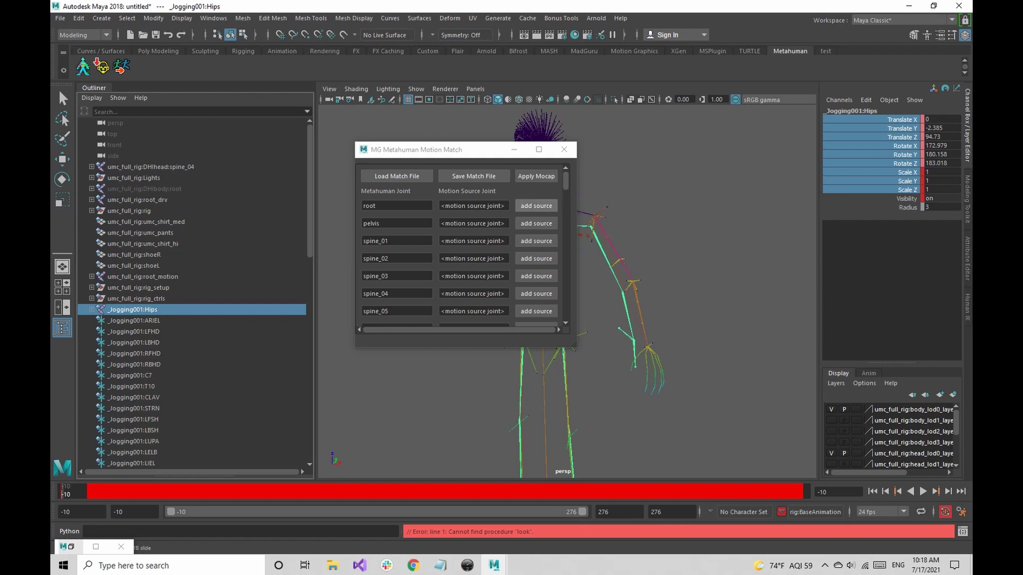
pyautogui.click(536, 205)
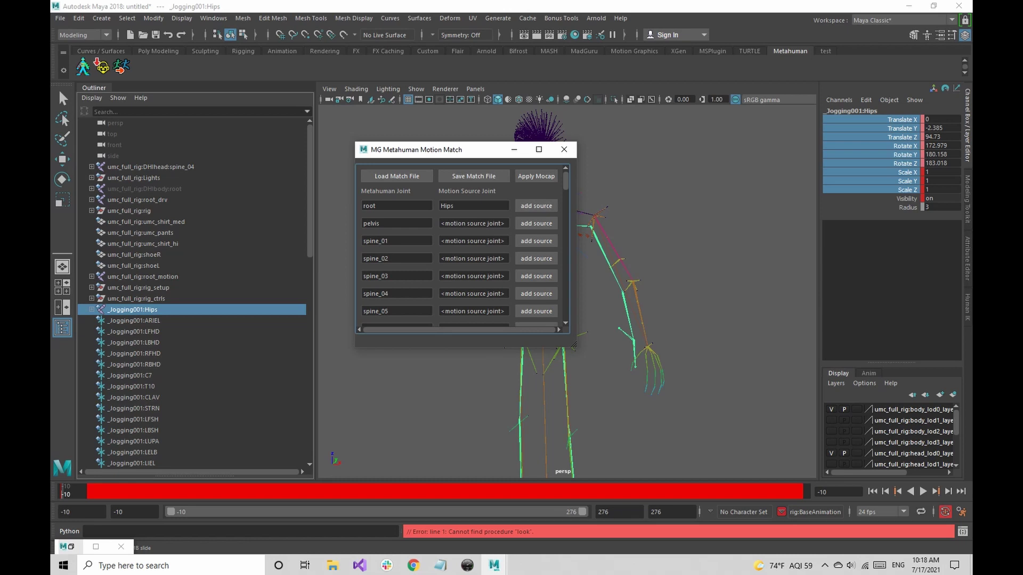
pyautogui.click(445, 241)
pyautogui.click(92, 310)
pyautogui.click(141, 342)
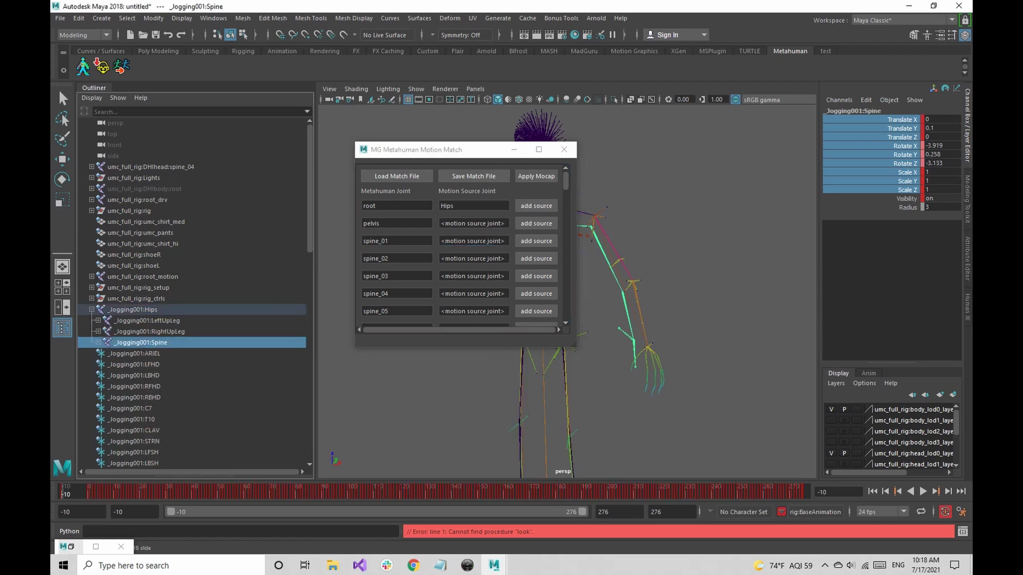
pyautogui.click(536, 241)
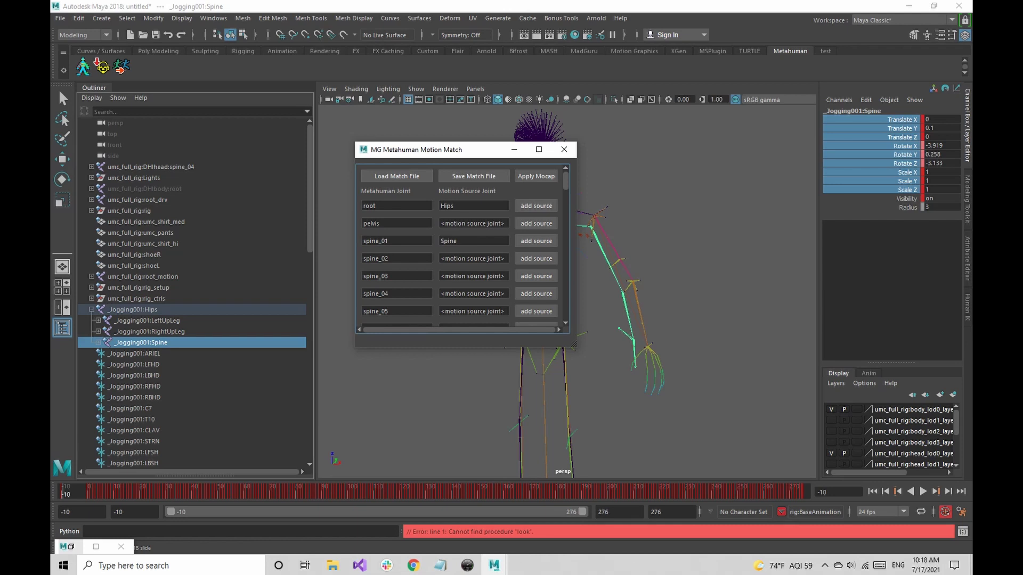
# - Look through the Metahuman joint list down to pinky_03_r and view the options for saving a match file without saving
pyautogui.scroll(-15, 461, 245)
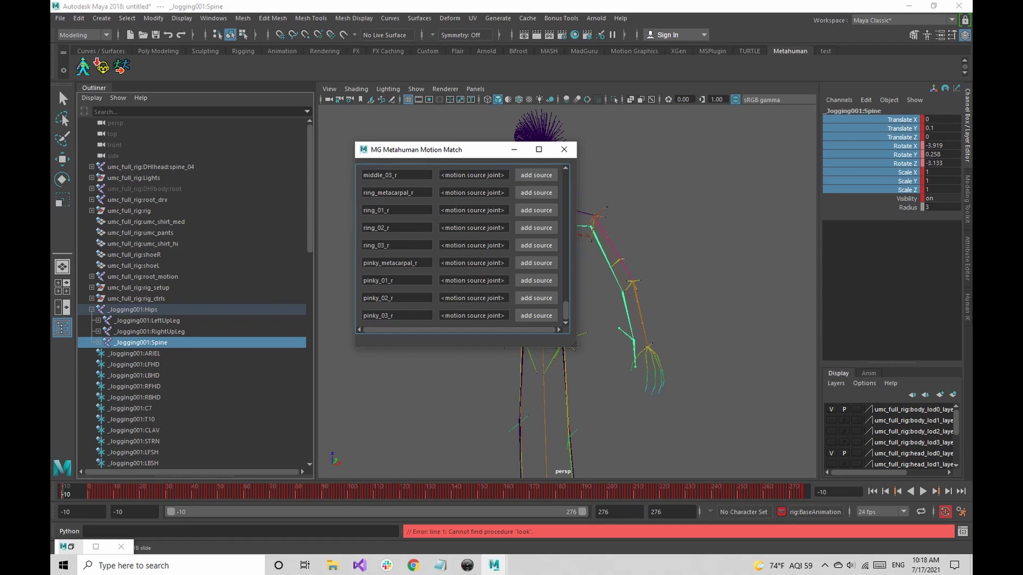
pyautogui.scroll(15, 461, 245)
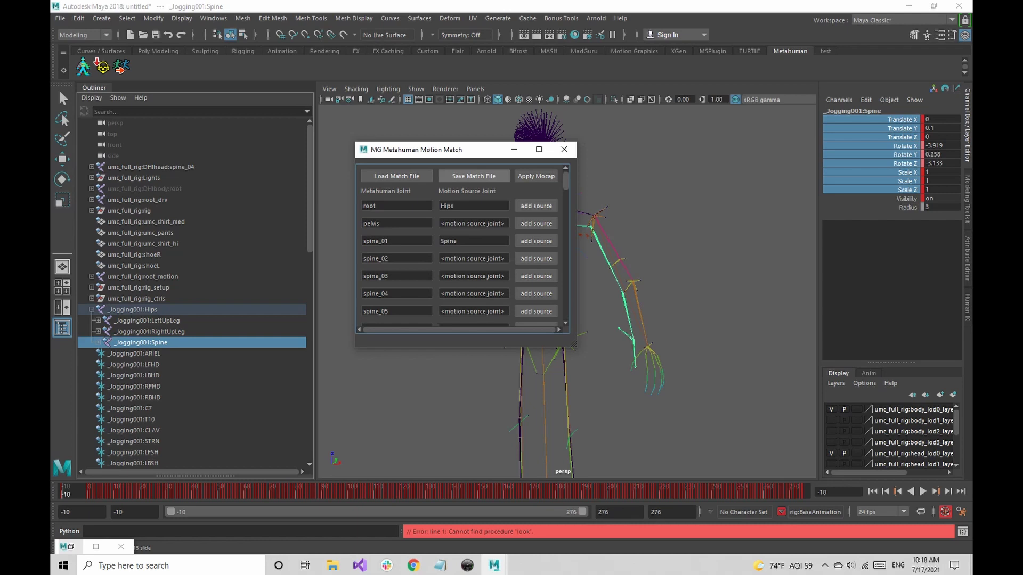
pyautogui.click(473, 176)
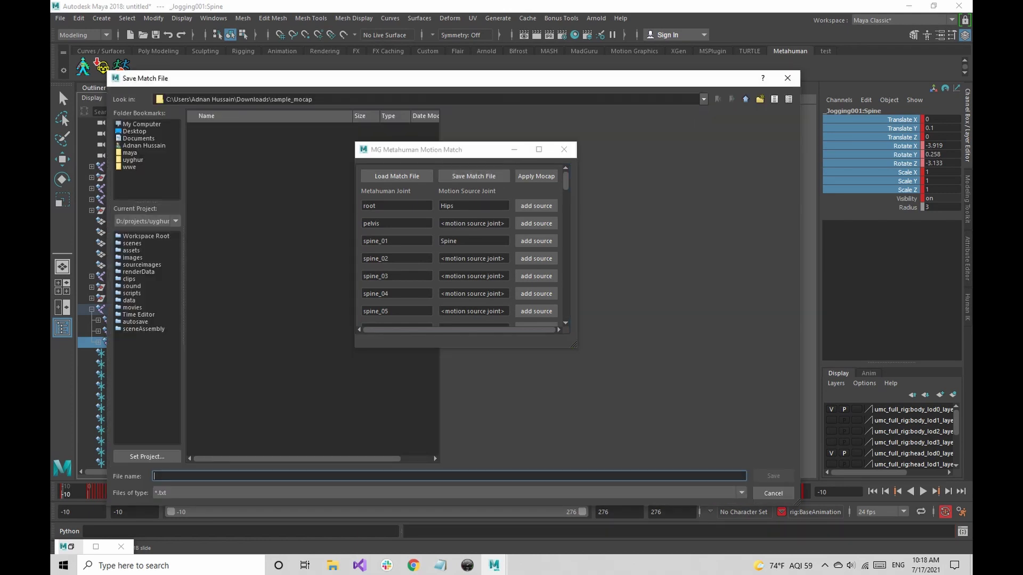
pyautogui.click(788, 78)
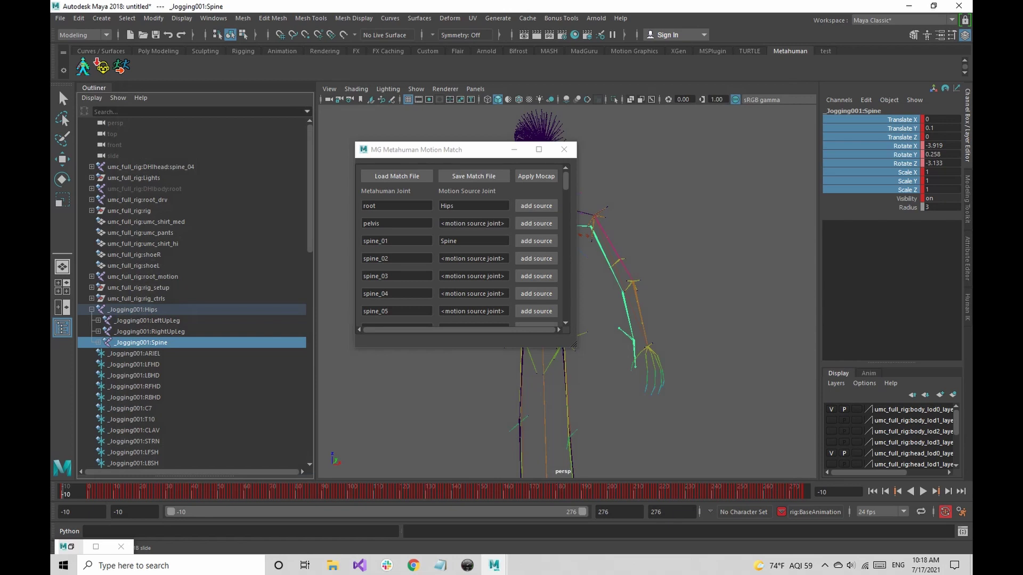
# - Switch to mixamo_match_file.txt in Notepad, examine its source joint names and None entries, and close it
pyautogui.moveTo(332, 566)
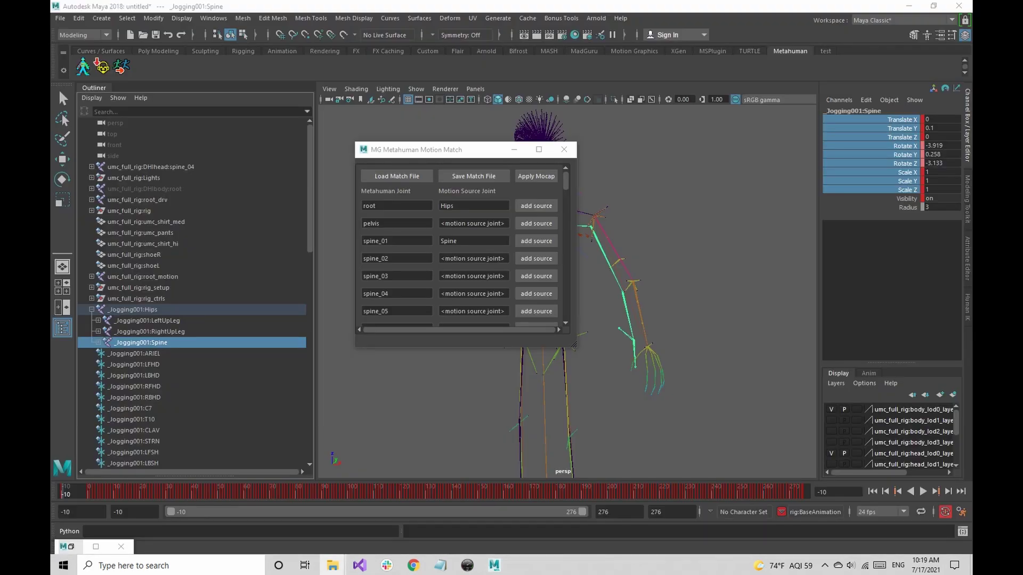
pyautogui.hotkey('alt', 'Tab')
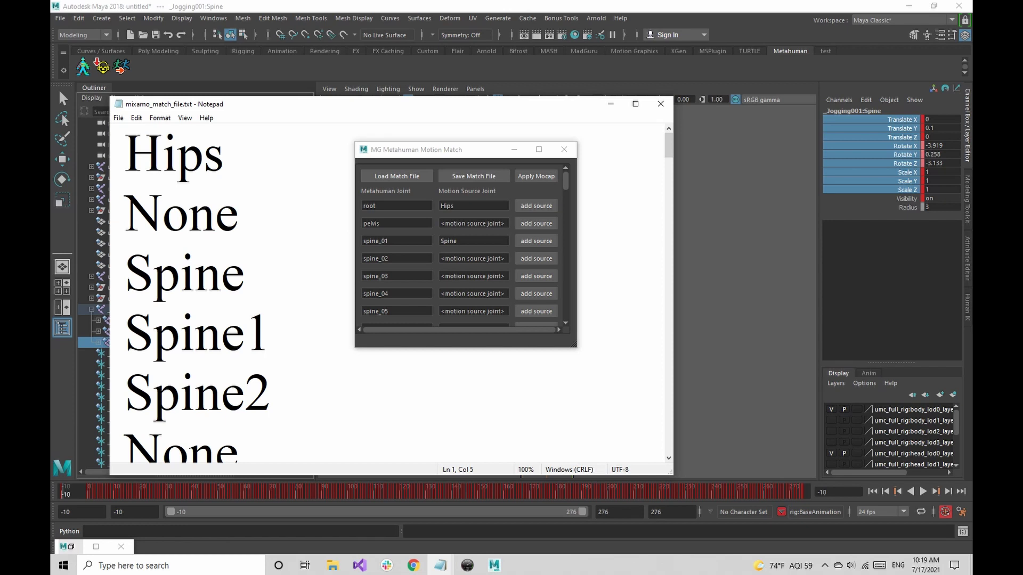
pyautogui.hotkey('ctrl', '-')
pyautogui.hotkey('ctrl', '-')
pyautogui.hotkey('ctrl', '-')
pyautogui.hotkey('ctrl', '-')
pyautogui.hotkey('ctrl', '-')
pyautogui.hotkey('ctrl', '-')
pyautogui.hotkey('ctrl', '-')
pyautogui.hotkey('ctrl', '-')
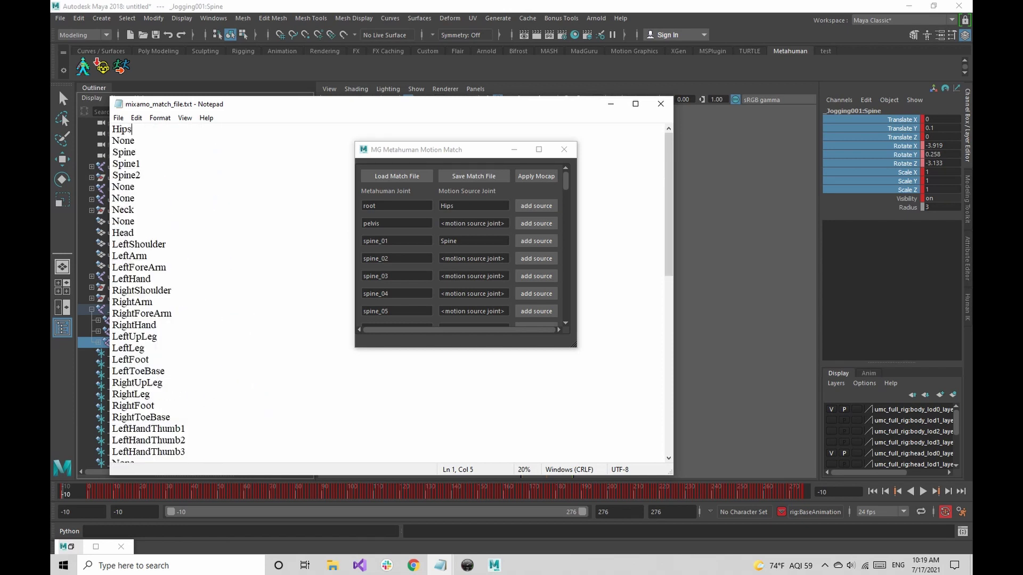
pyautogui.scroll(-20, 462, 245)
pyautogui.scroll(-6, 239, 293)
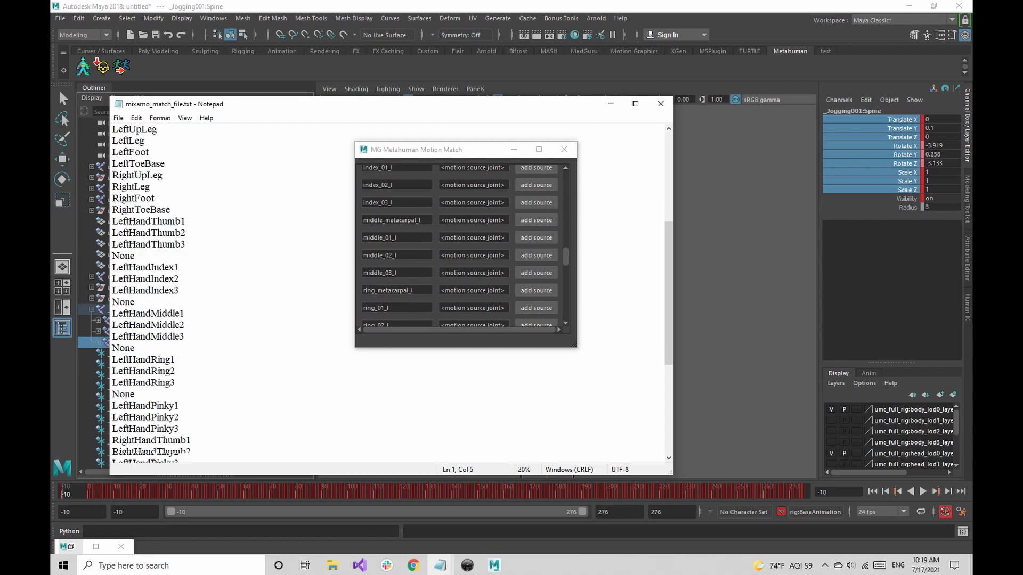
pyautogui.scroll(-4, 239, 319)
pyautogui.scroll(1, 240, 319)
pyautogui.moveTo(136, 371); pyautogui.dragTo(113, 372)
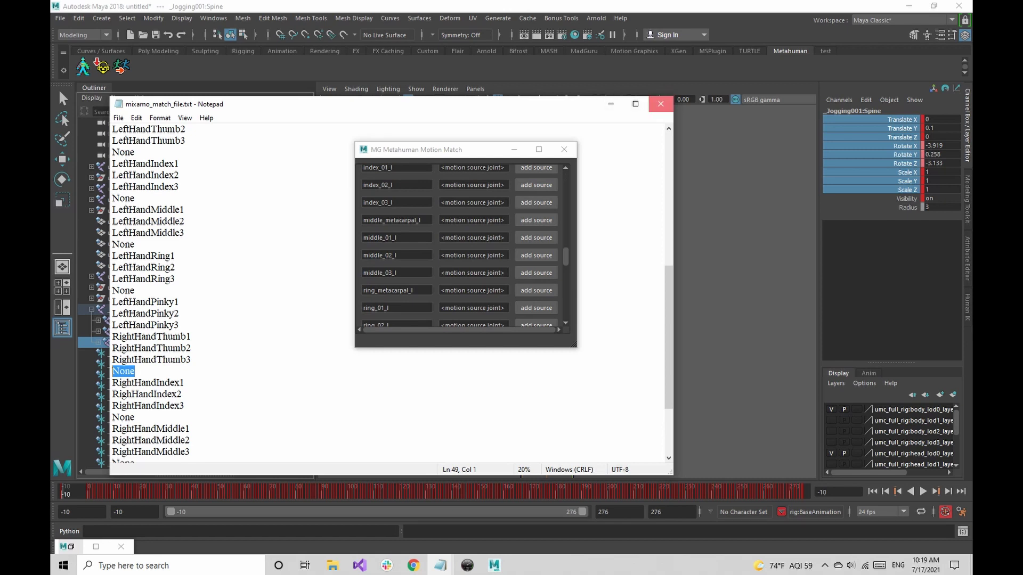
pyautogui.click(661, 104)
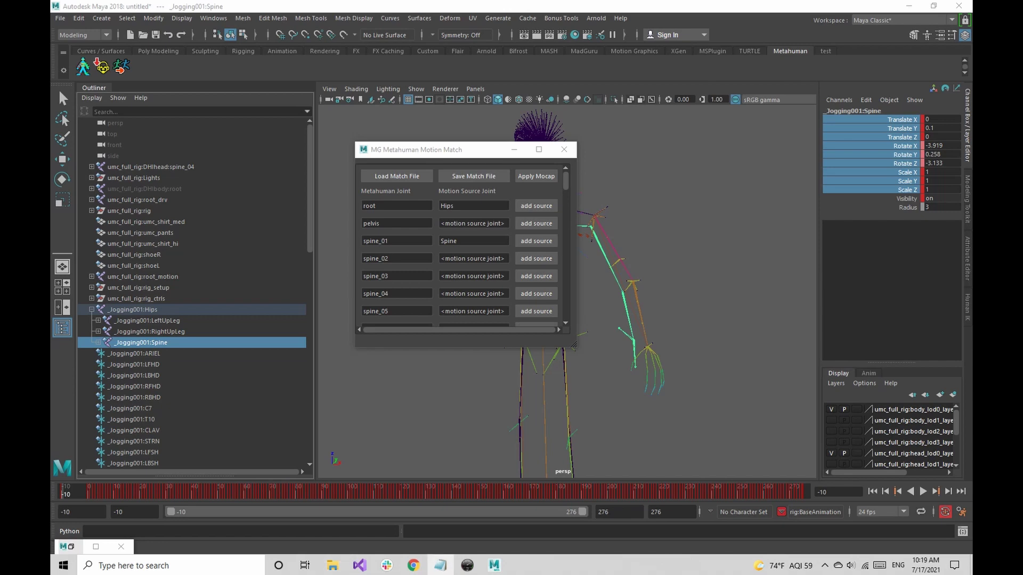
# - Load mixamo_match_file.txt from the madguru_tools\match_files folder as the match file and check the joint pairings through pinky_03_r
pyautogui.click(397, 176)
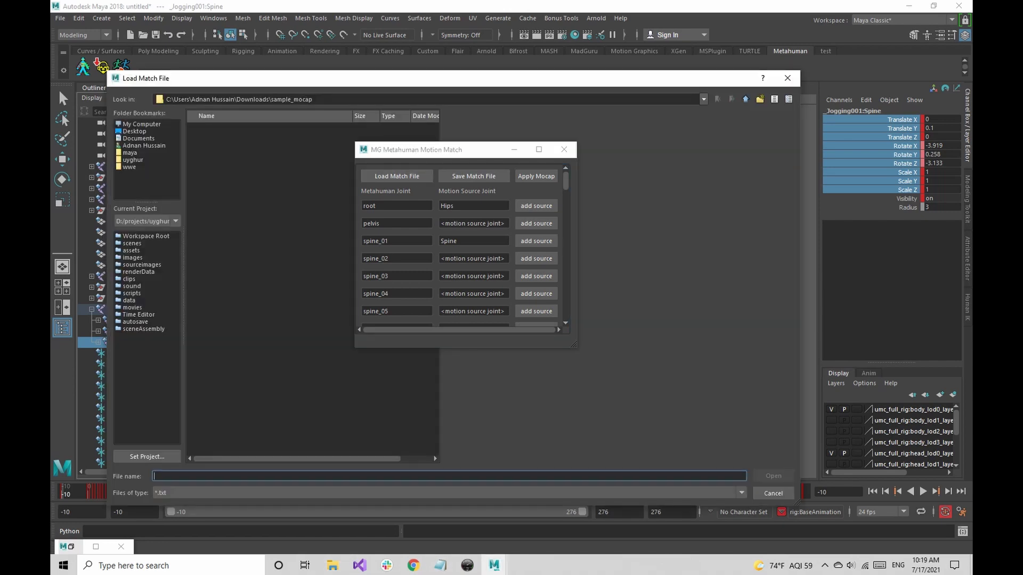
pyautogui.tripleClick(341, 99)
pyautogui.write('C:\\Users\\Adnan Hussain\\Documents\\maya\\2018\\scripts\\madguru_tools\\match_files')
pyautogui.press('Return')
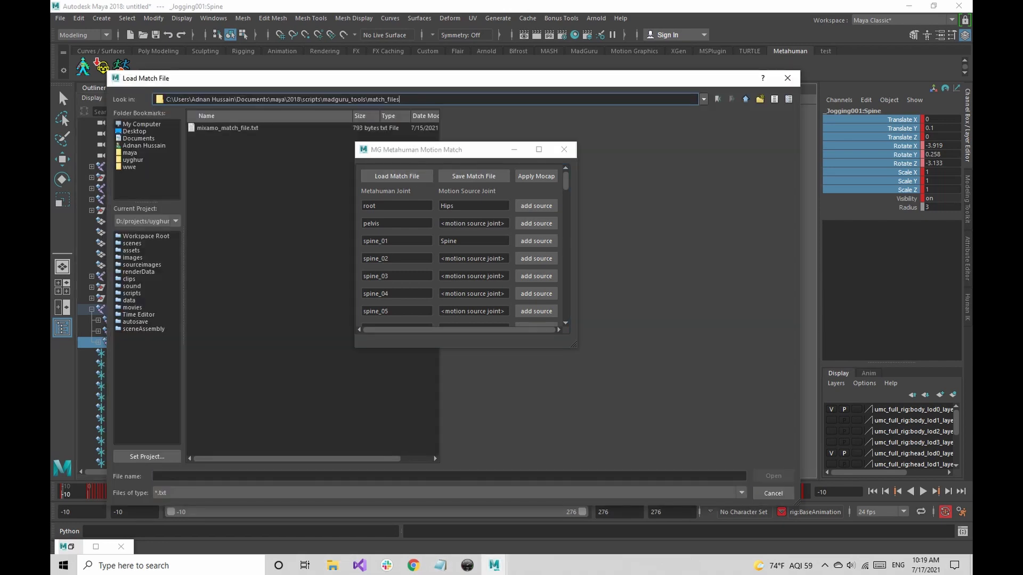
pyautogui.doubleClick(228, 128)
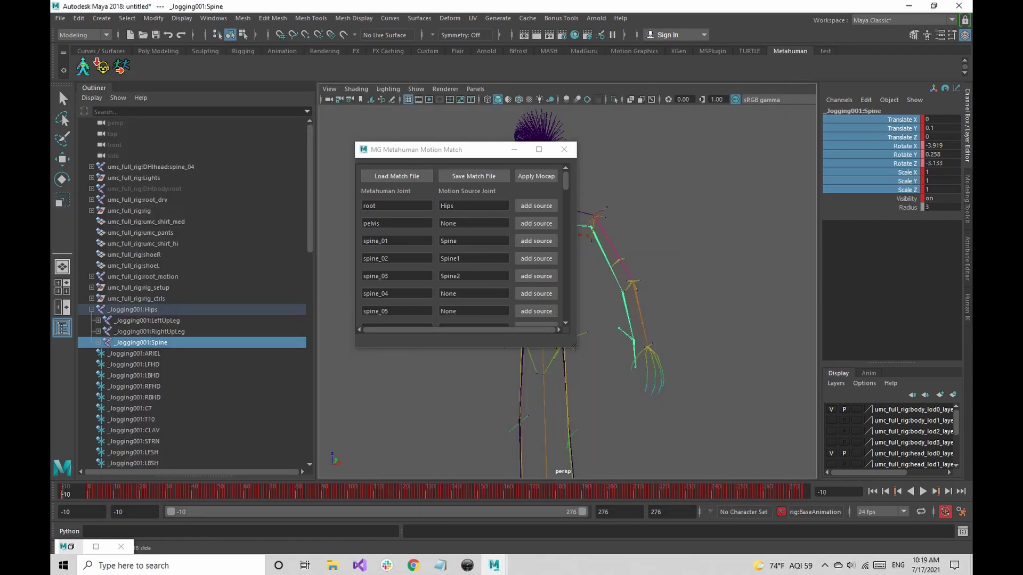
pyautogui.moveTo(565, 181); pyautogui.dragTo(566, 311)
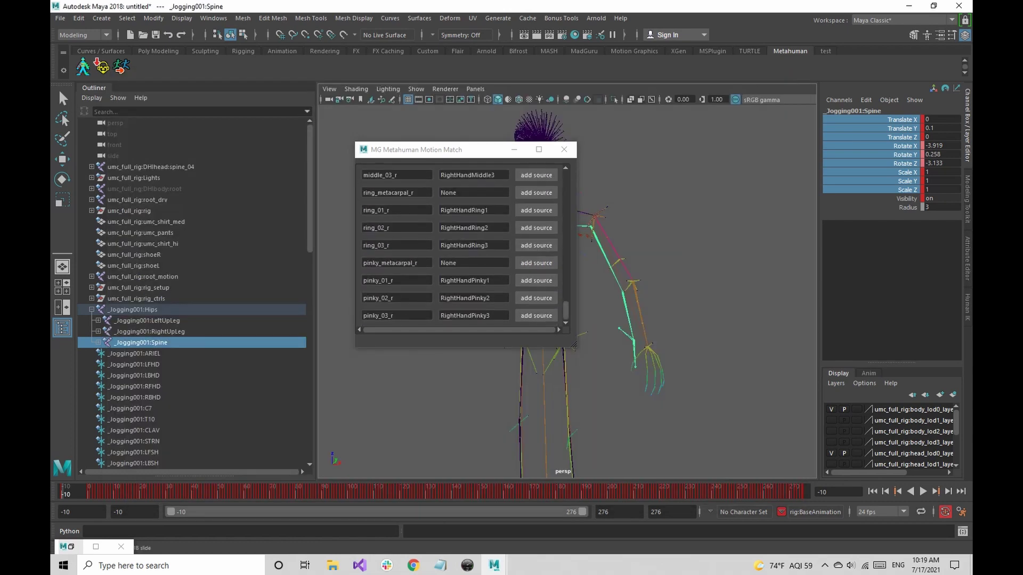
# - Apply the mocap with the loaded joint pairings, after selecting _Jogging001:Hips and umc_full_rig:root_motion to compare the source and target roots
pyautogui.scroll(20, 462, 245)
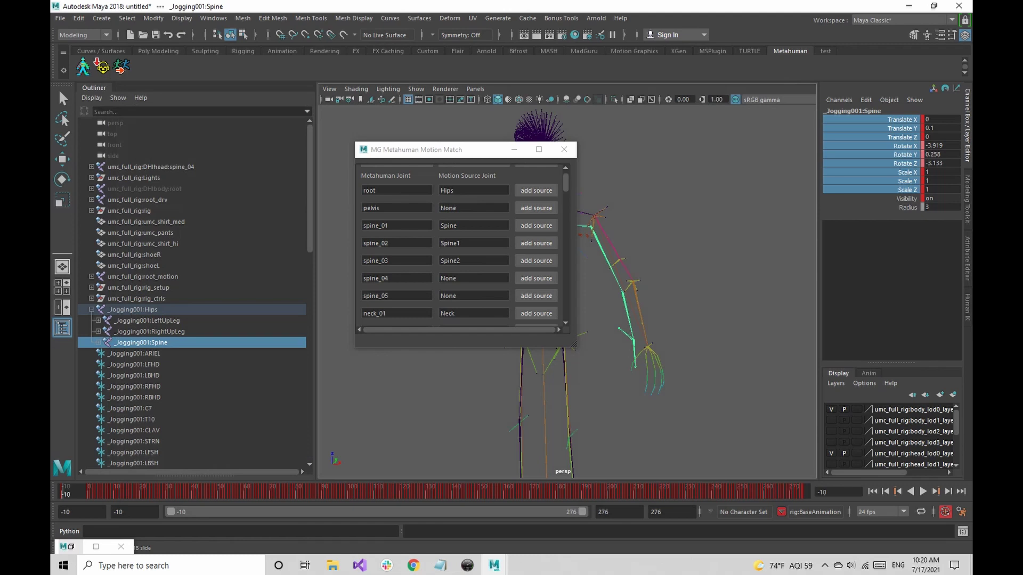
pyautogui.moveTo(462, 150); pyautogui.dragTo(769, 117)
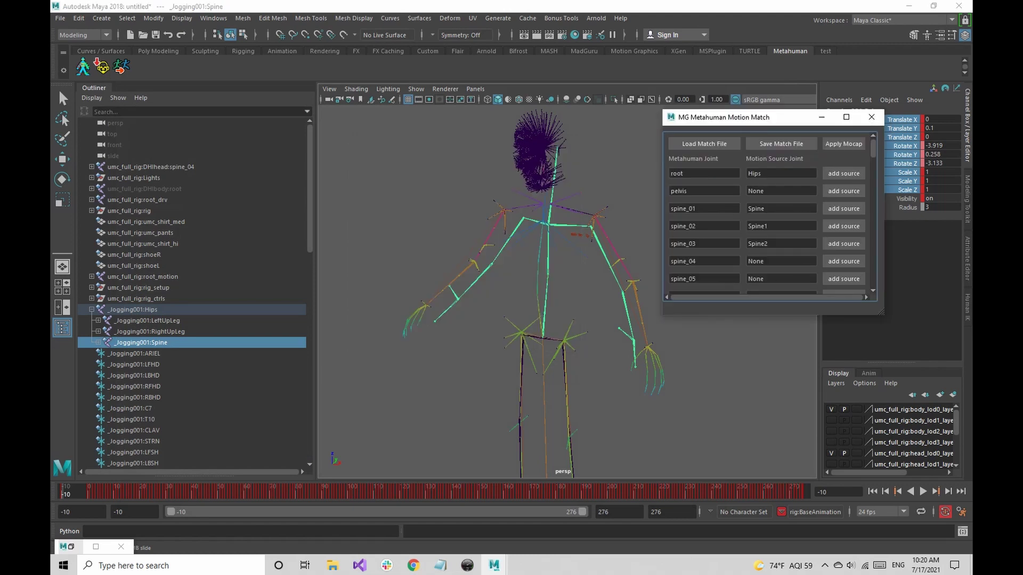
pyautogui.click(133, 310)
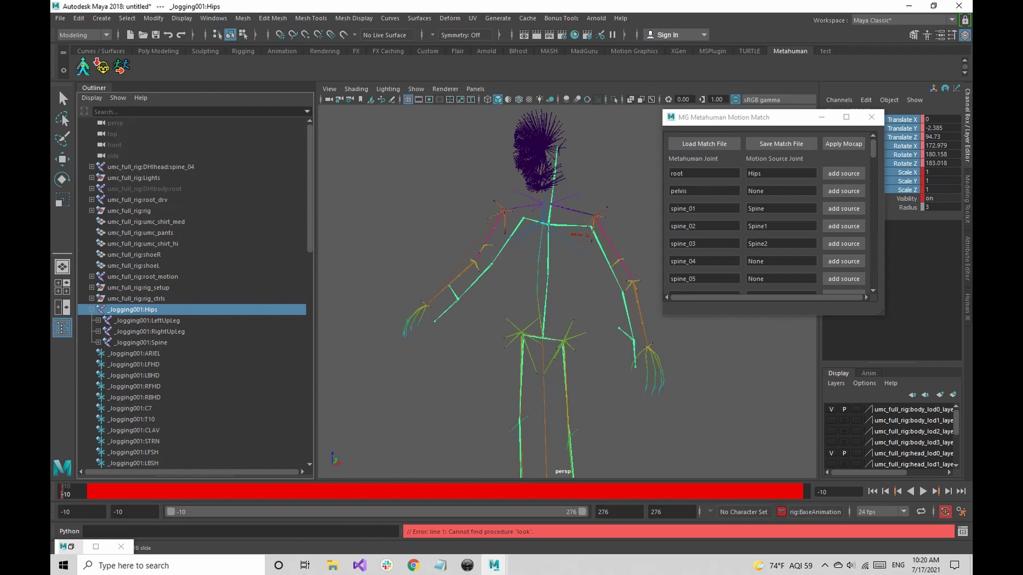
pyautogui.keyDown('ctrl'); pyautogui.click(142, 277); pyautogui.keyUp('ctrl')
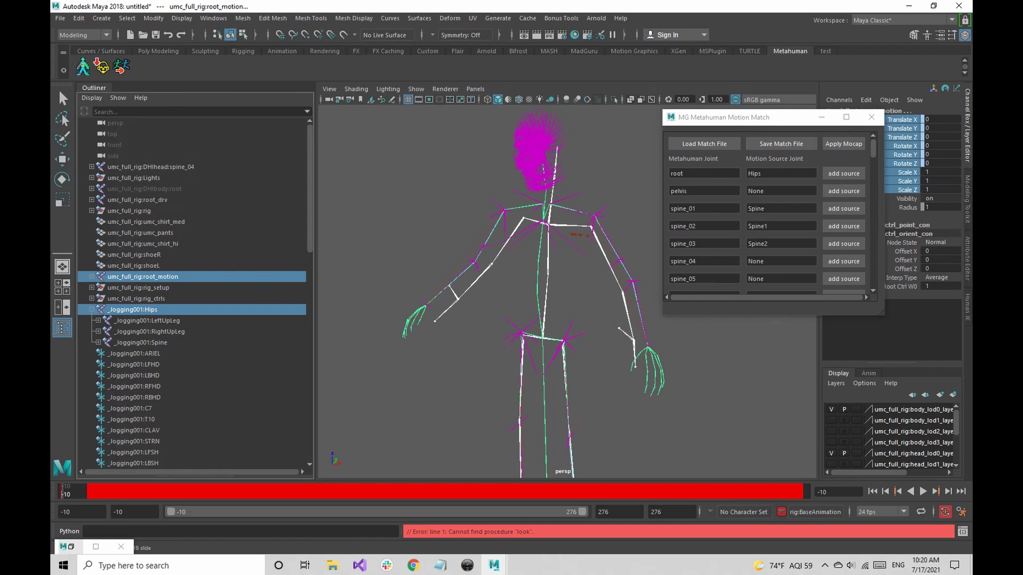
pyautogui.moveTo(777, 117); pyautogui.dragTo(786, 103)
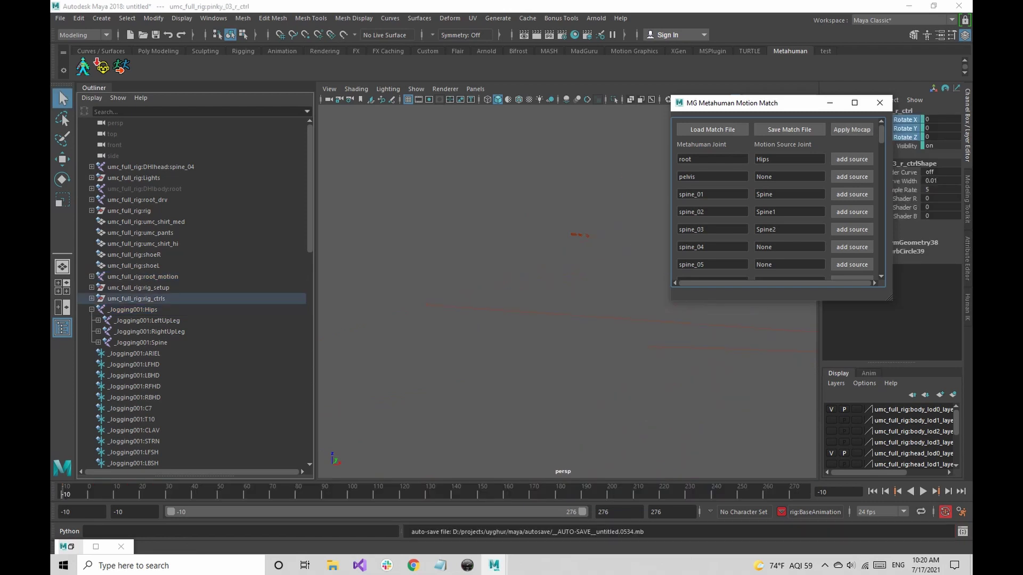
# - Play the applied jogging motion on the rig's skeleton and minimize the MG Metahuman Motion Match window
pyautogui.scroll(-5, 568, 319)
pyautogui.keyDown('alt'); pyautogui.moveTo(692, 346); pyautogui.dragTo(560, 345, button='middle'); pyautogui.keyUp('alt')
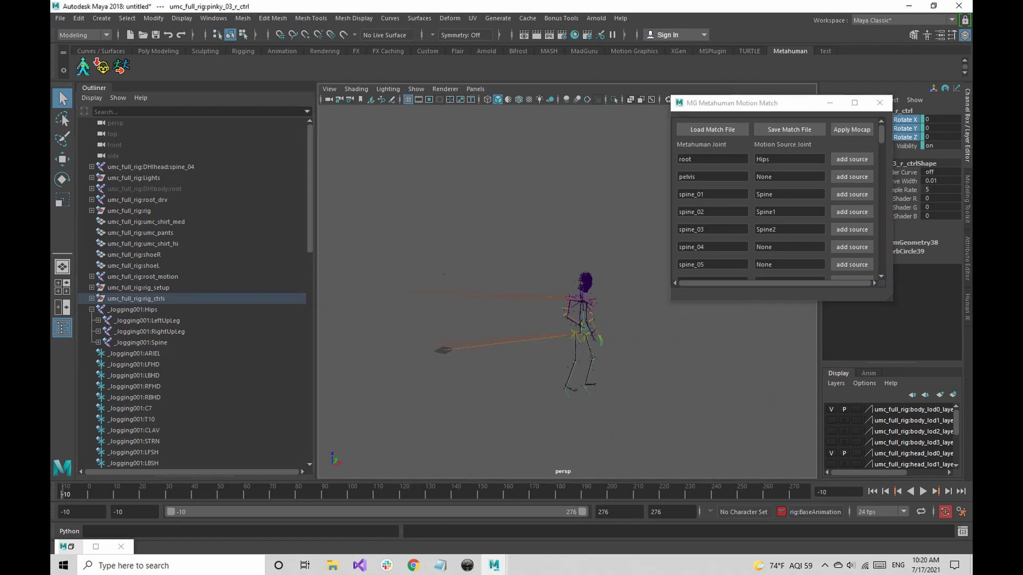
pyautogui.hotkey('alt', 'v')
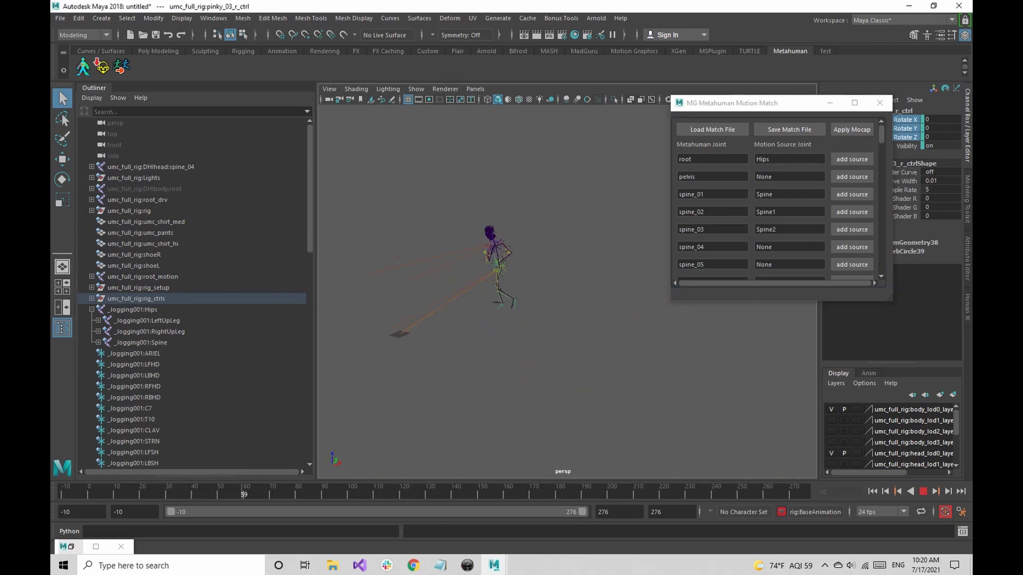
pyautogui.hotkey('alt', 'v')
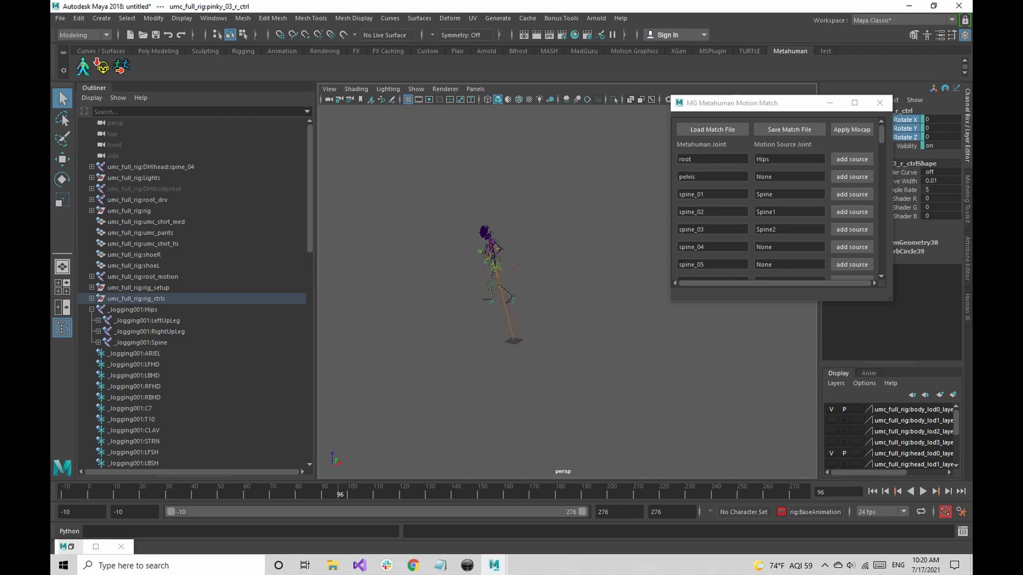
pyautogui.click(829, 103)
pyautogui.hotkey('alt', 'v')
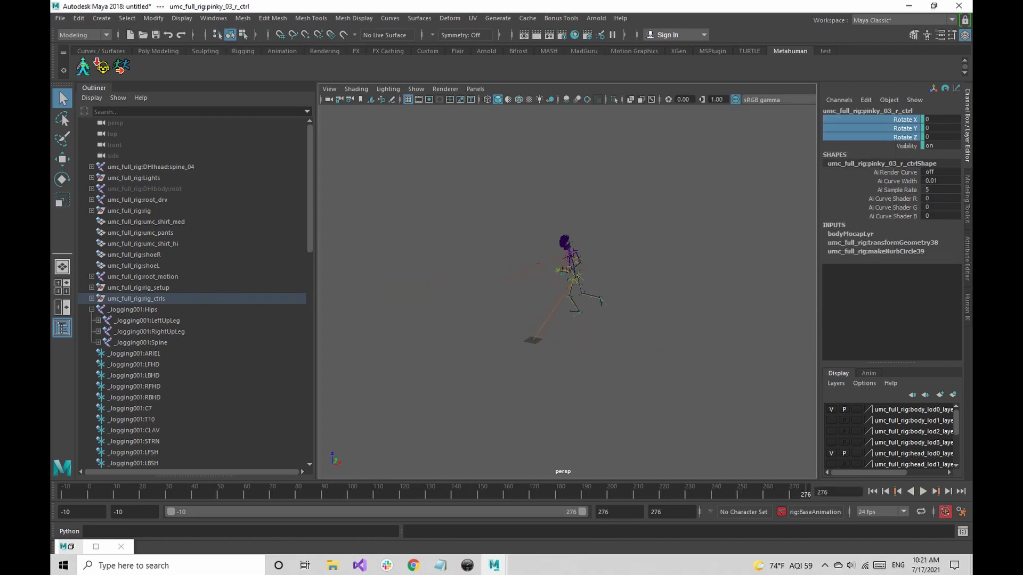
# - Show polygon meshes in the perspective view, play the jogging animation on the MetaHuman body, and examine its pose at frame 145
pyautogui.click(416, 89)
pyautogui.click(469, 192)
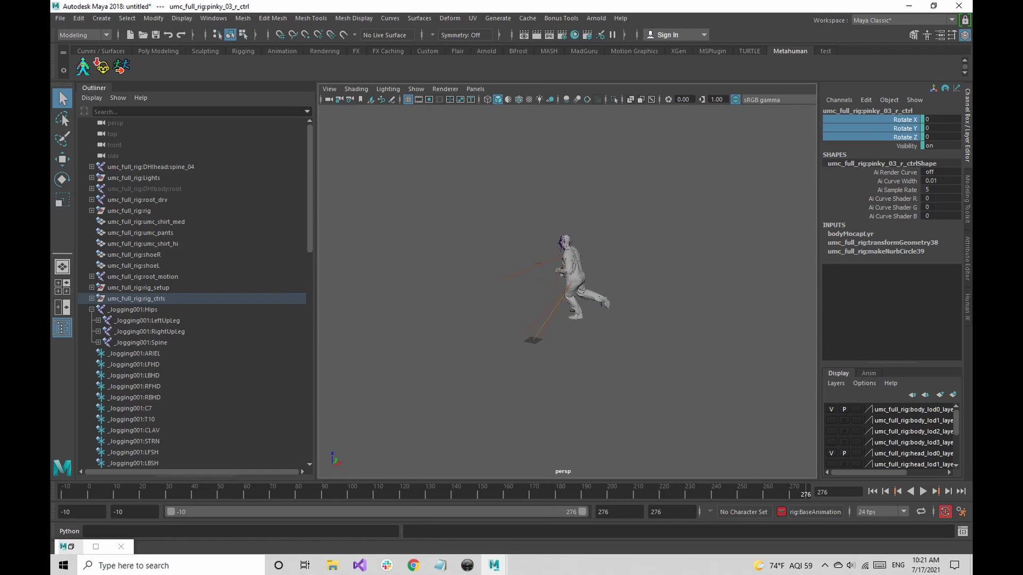
pyautogui.scroll(4, 567, 292)
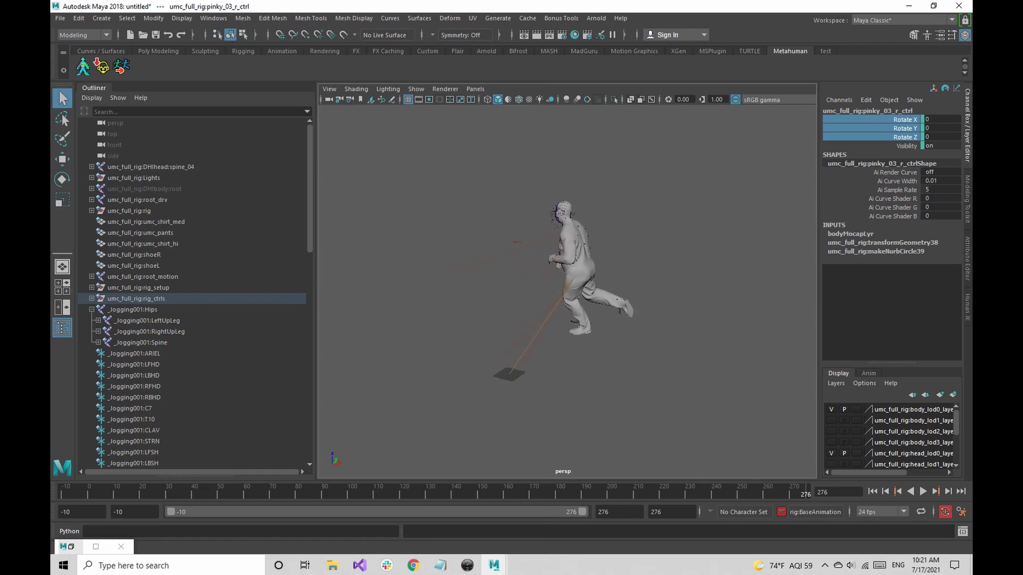
pyautogui.hotkey('alt', 'v')
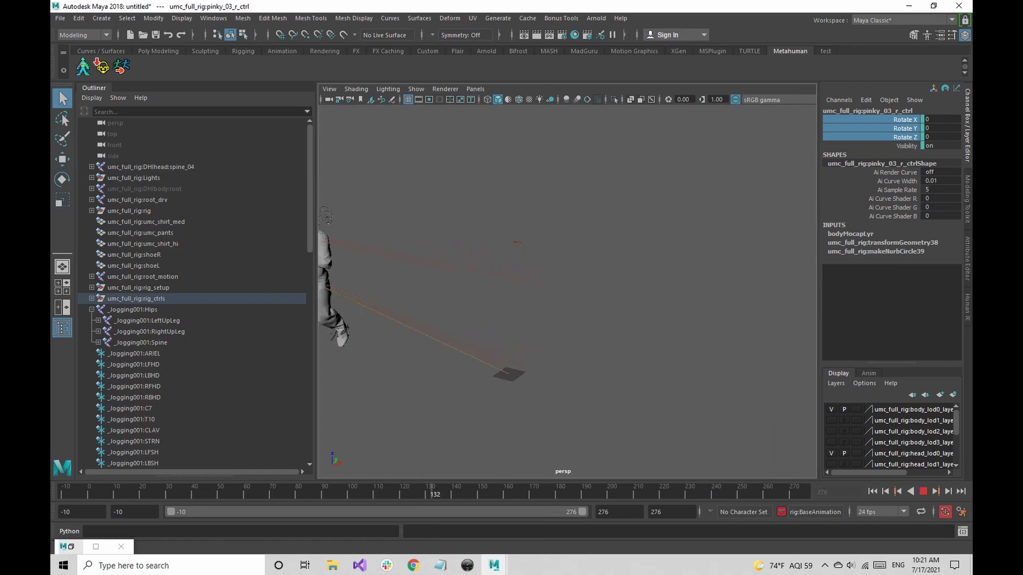
pyautogui.hotkey('alt', 'v')
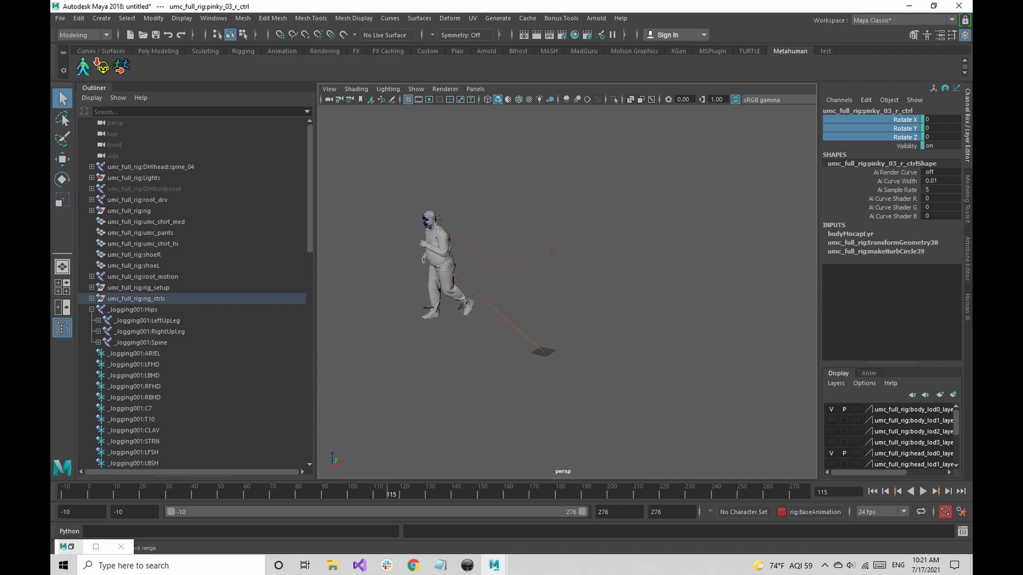
pyautogui.hotkey('alt', 'v')
pyautogui.hotkey('alt', 'v')
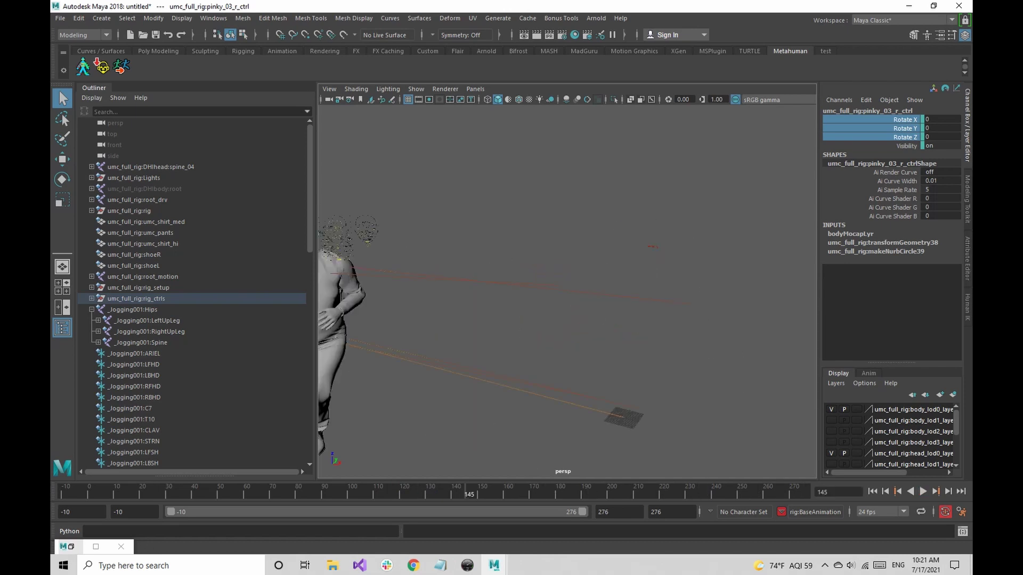
pyautogui.scroll(2, 567, 291)
pyautogui.keyDown('alt'); pyautogui.moveTo(426, 309); pyautogui.dragTo(687, 306, button='middle'); pyautogui.keyUp('alt')
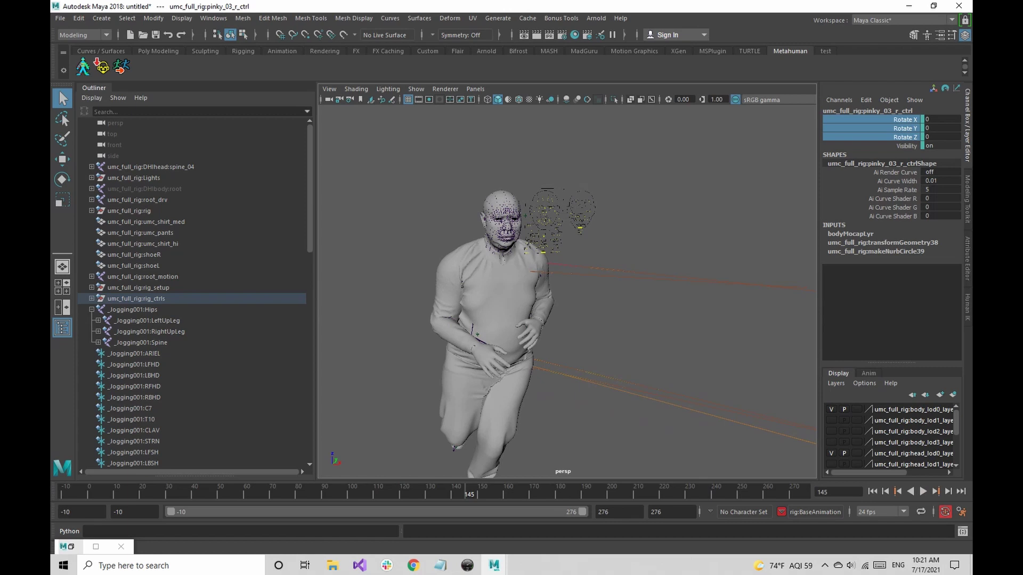
pyautogui.scroll(-5, 567, 291)
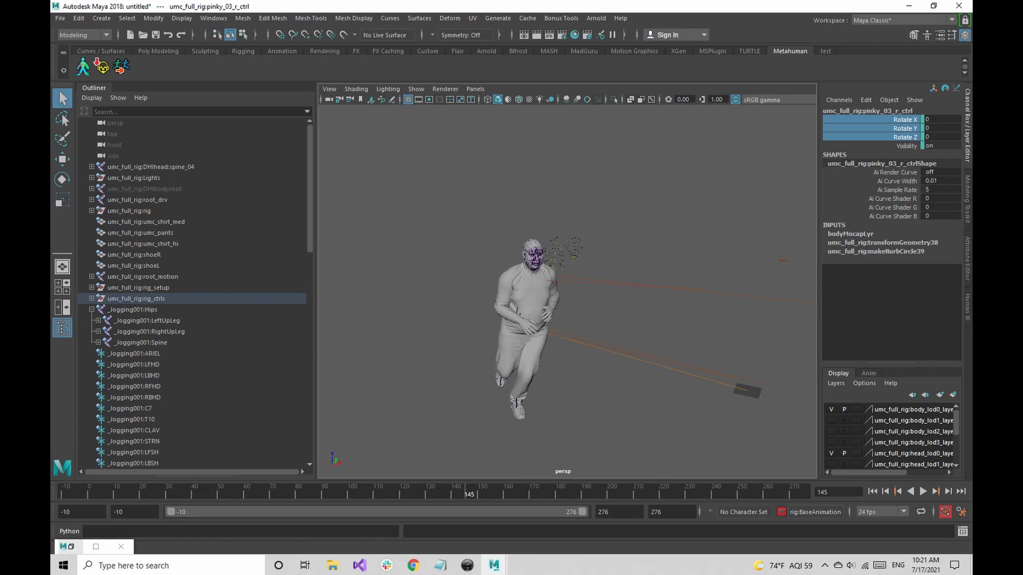
# - Select umc_full_rig:root_drv and examine its motion by playing the animation and scrubbing to frame 106
pyautogui.click(137, 200)
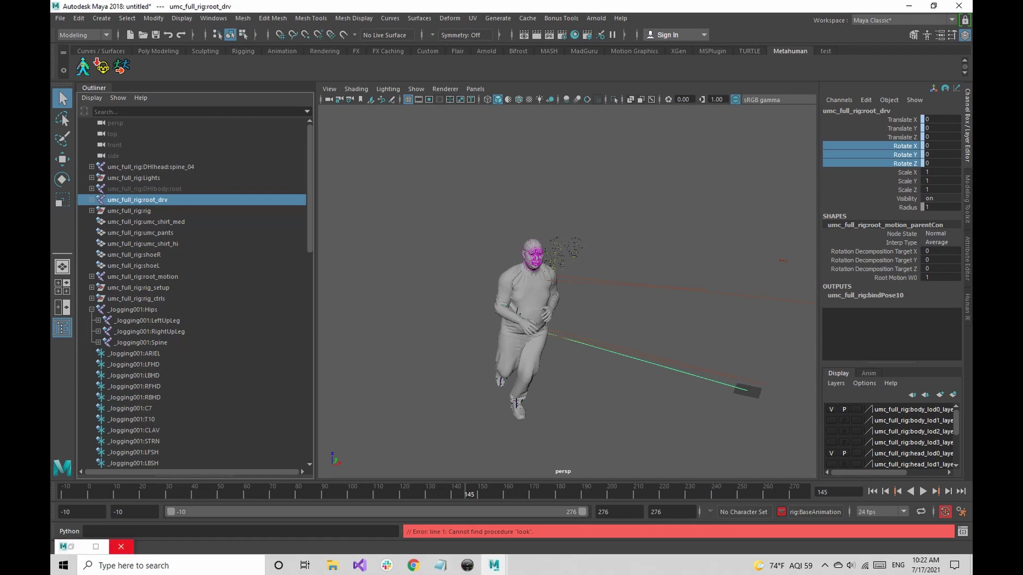
pyautogui.hotkey('alt', 'v')
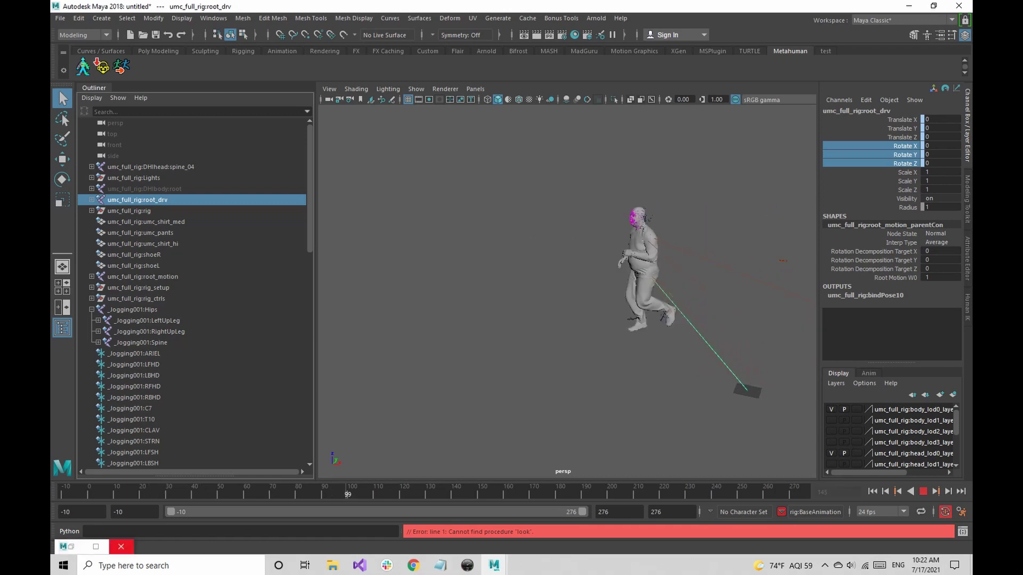
pyautogui.moveTo(520, 492); pyautogui.dragTo(366, 492)
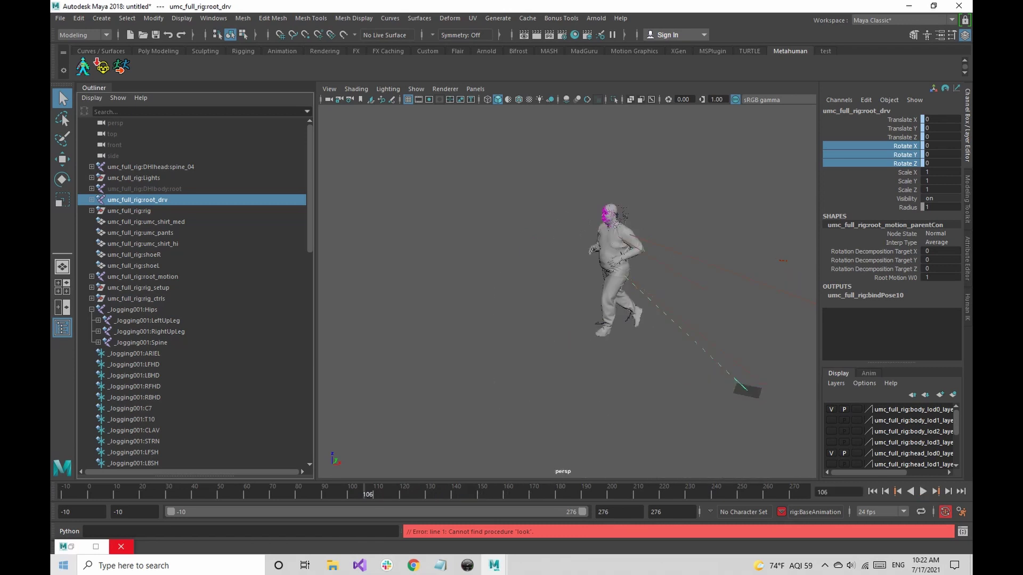
pyautogui.hotkey('alt', 'v')
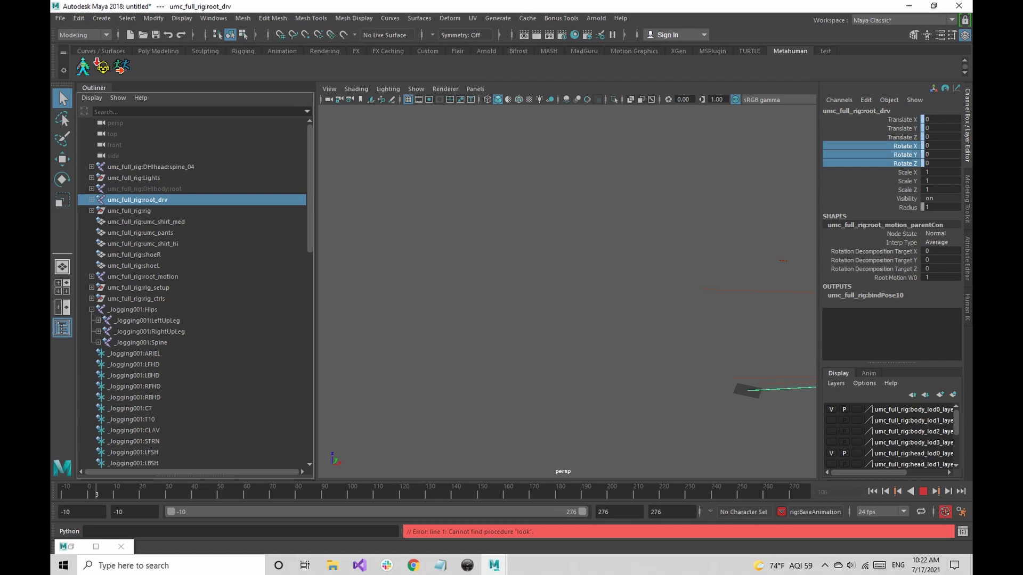